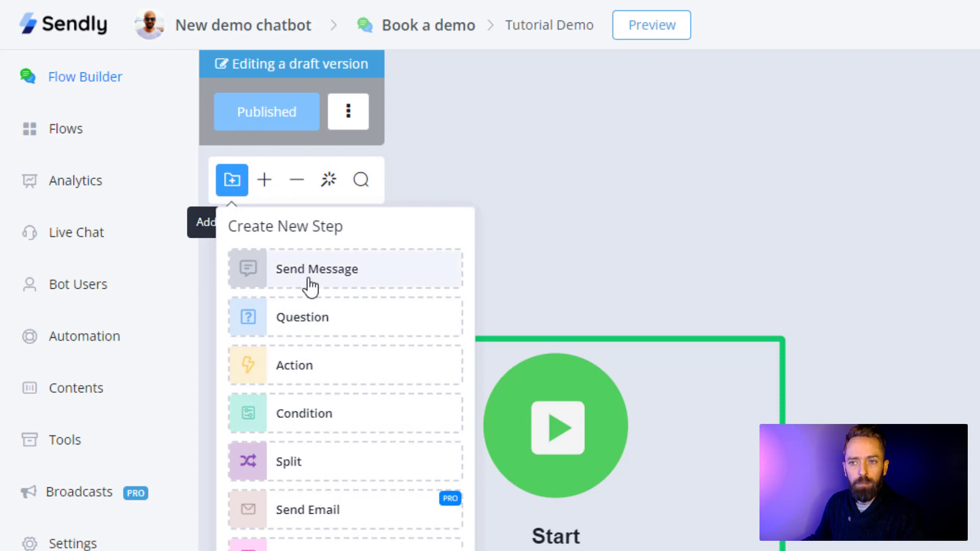
- Add a Send Message step connected to the Start step's "Continue to next step" output
left_click(917, 274)
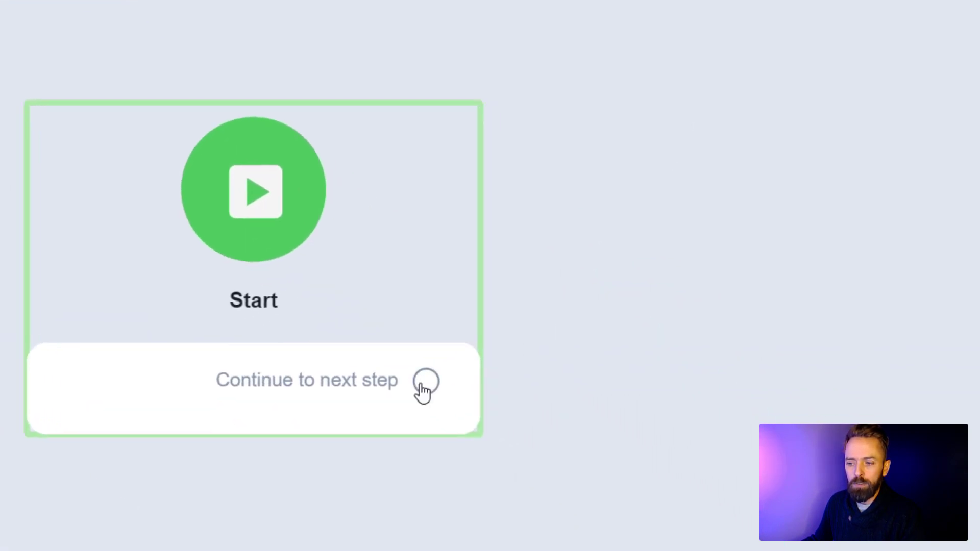
left_click_drag(447, 401, 635, 122)
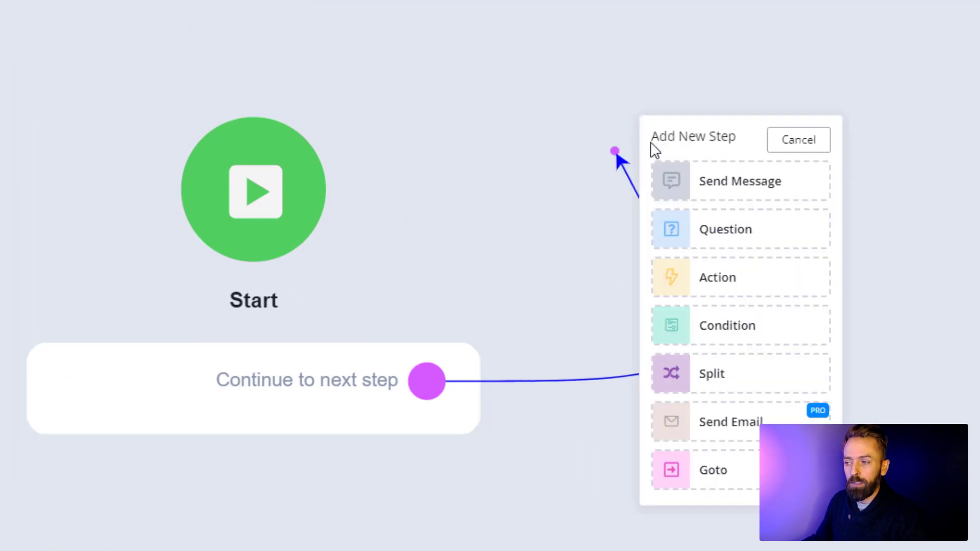
left_click(714, 194)
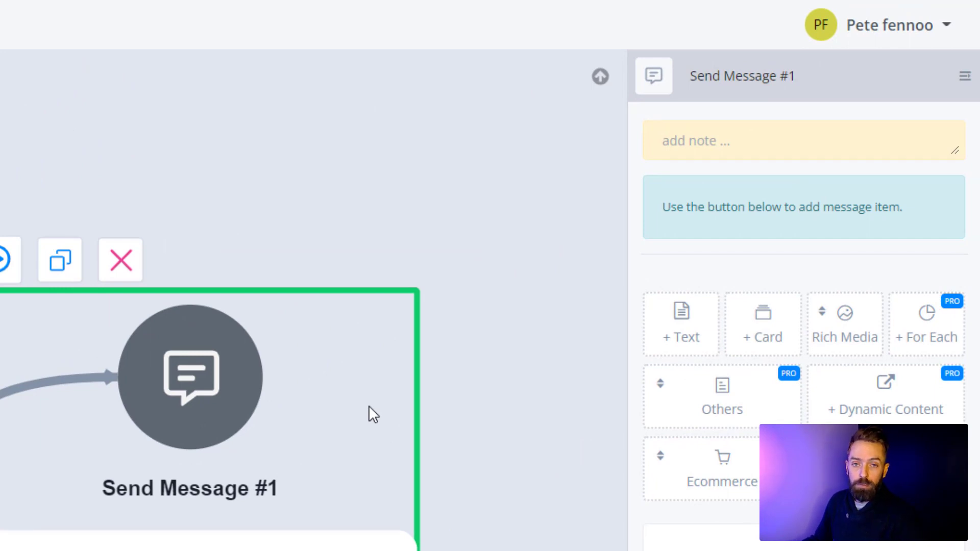
- Add a text item to the new Send Message step
left_click(727, 378)
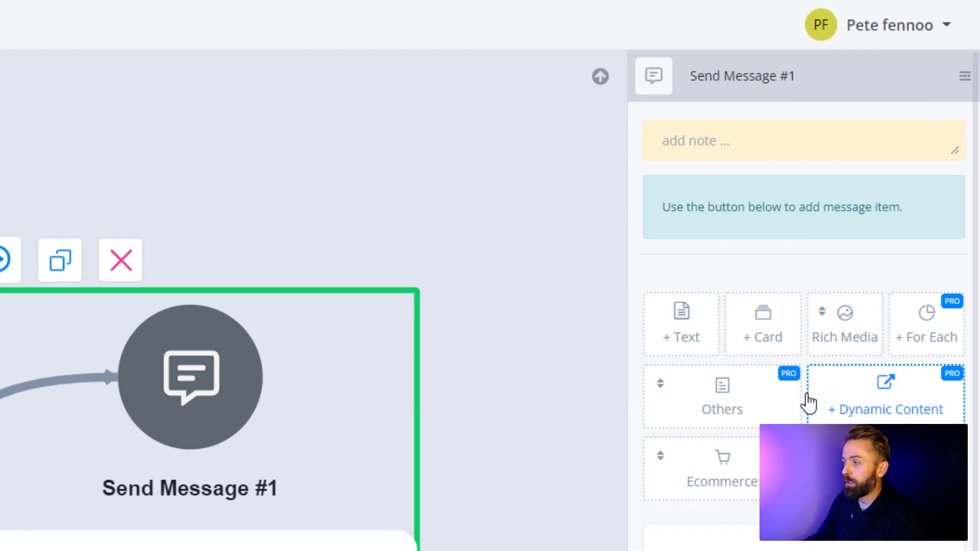
mouse_move(689, 335)
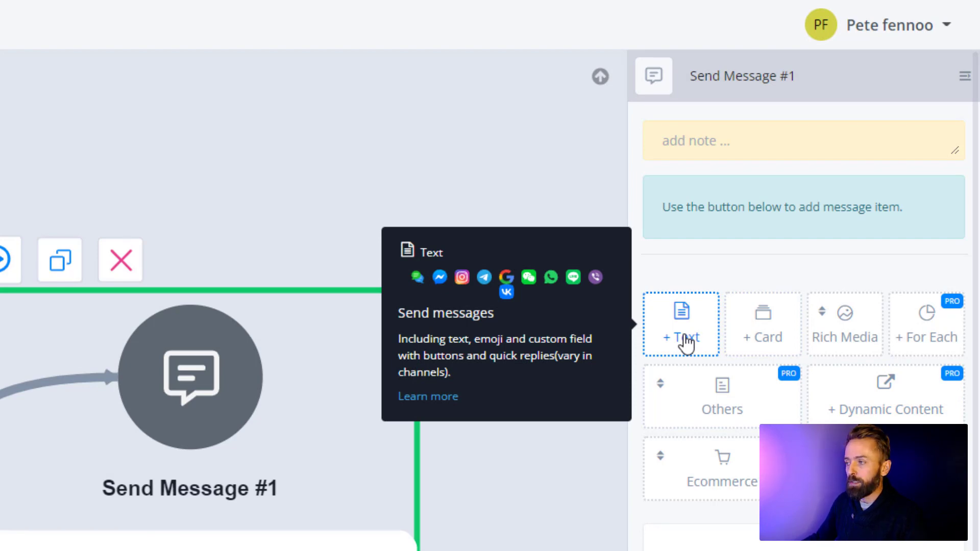
left_click(684, 337)
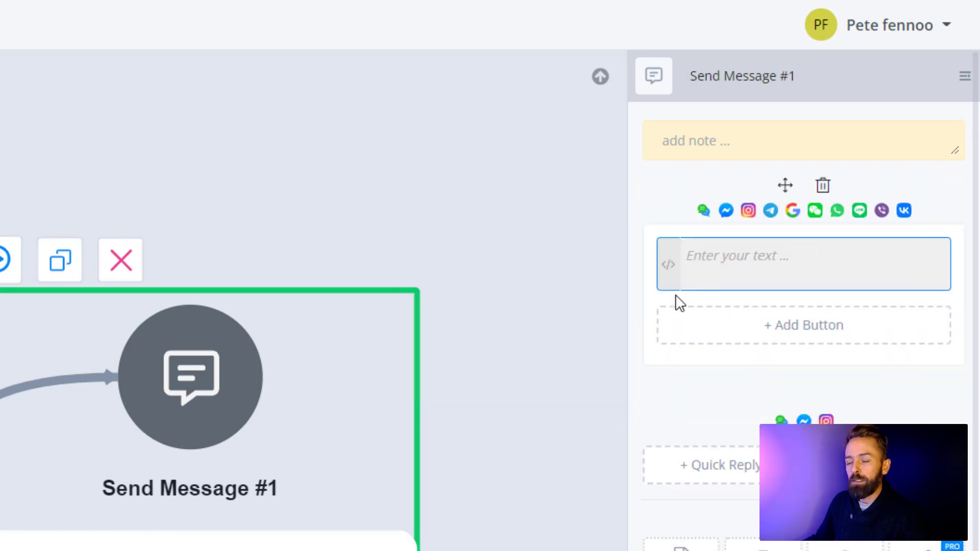
left_click(651, 289)
left_click(768, 266)
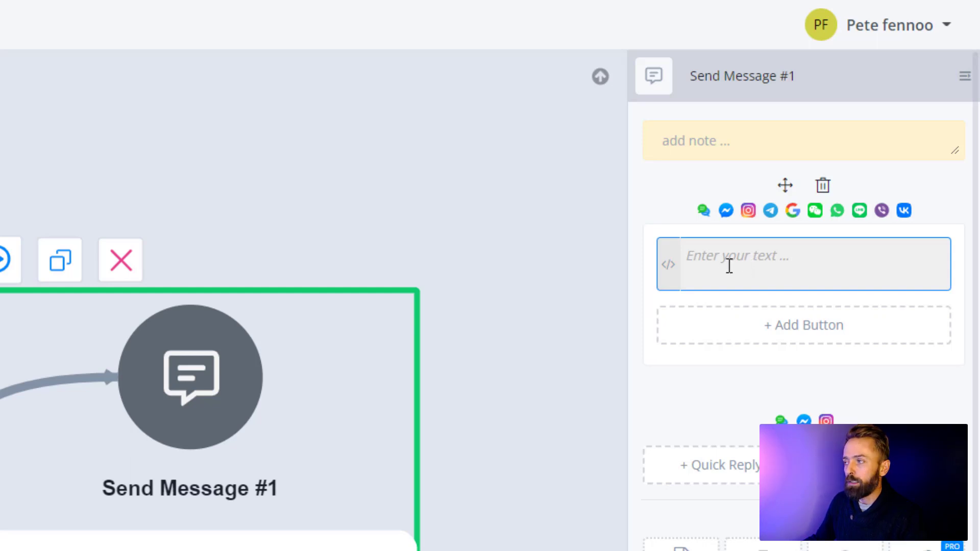
left_click(716, 303)
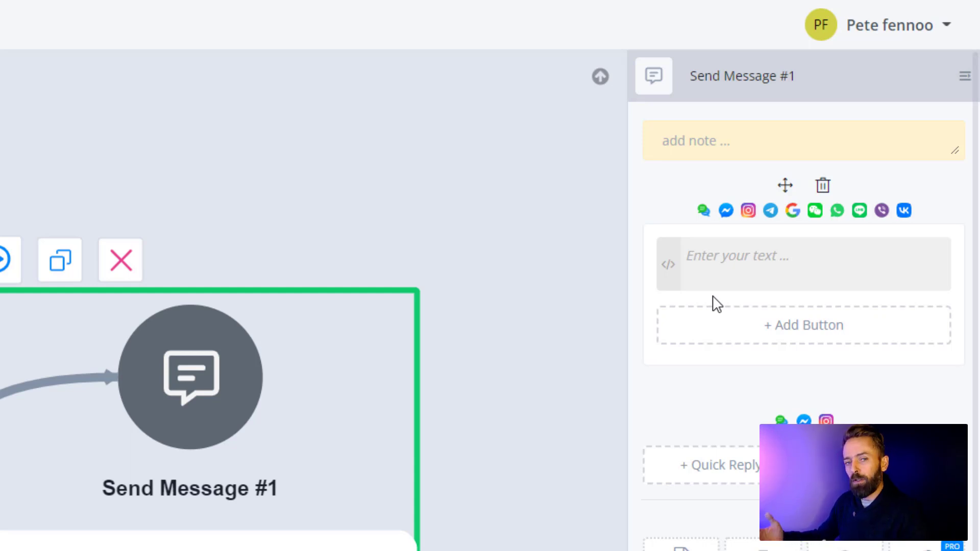
- Enter "Hello, welcome to my chatbot" as the message text
left_click(711, 257)
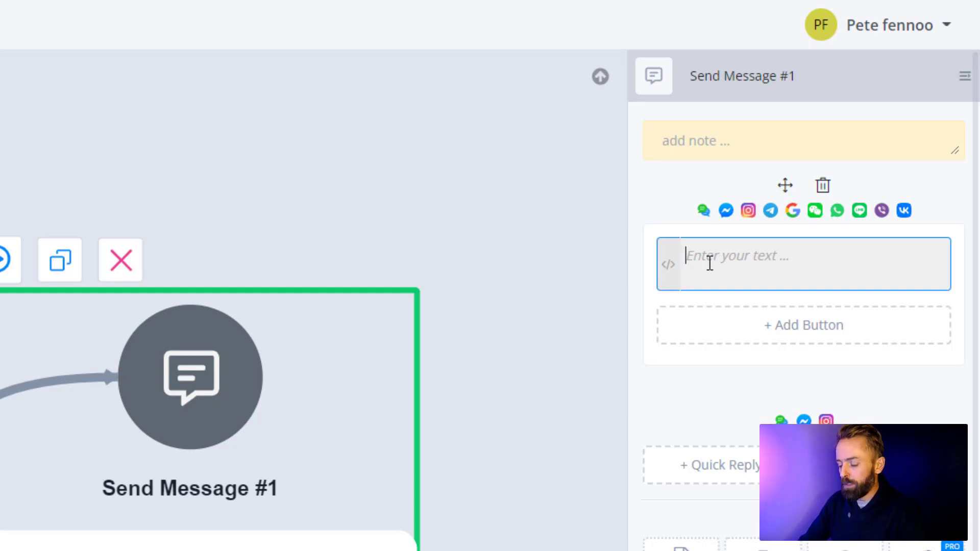
type("Hello")
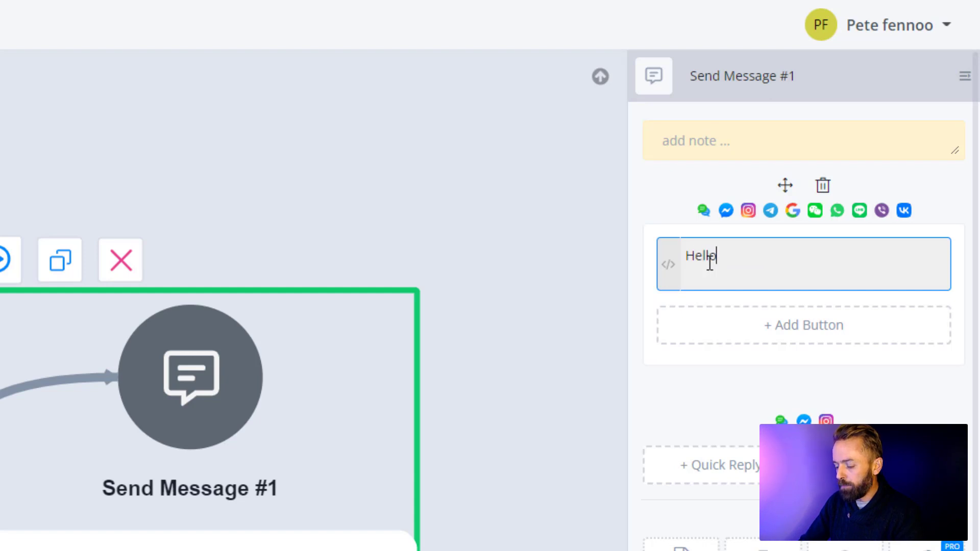
type(", welcome ")
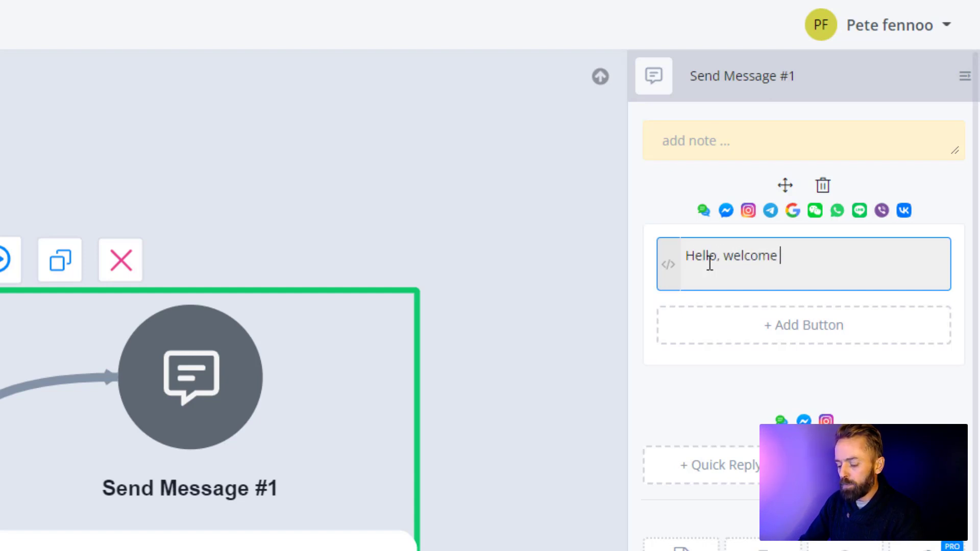
type("to my chaybo")
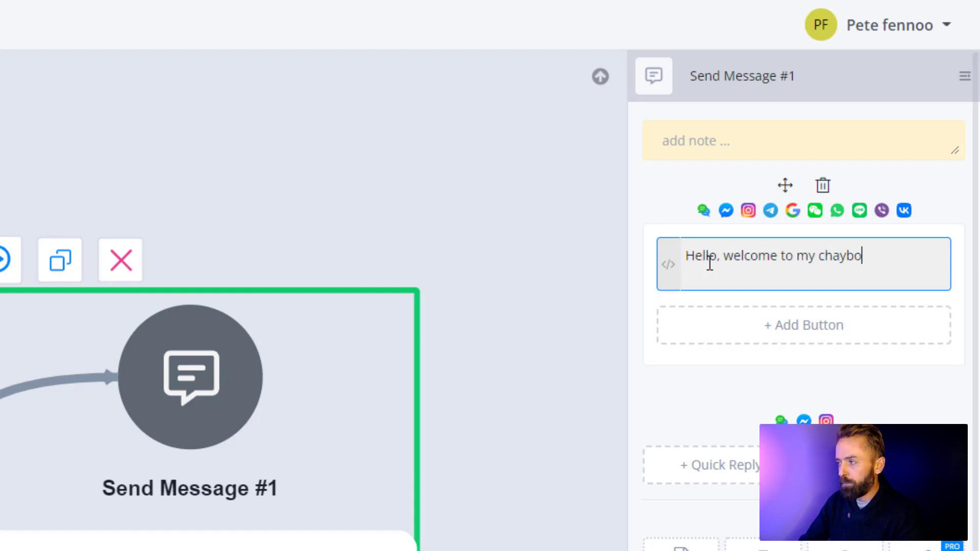
type("t")
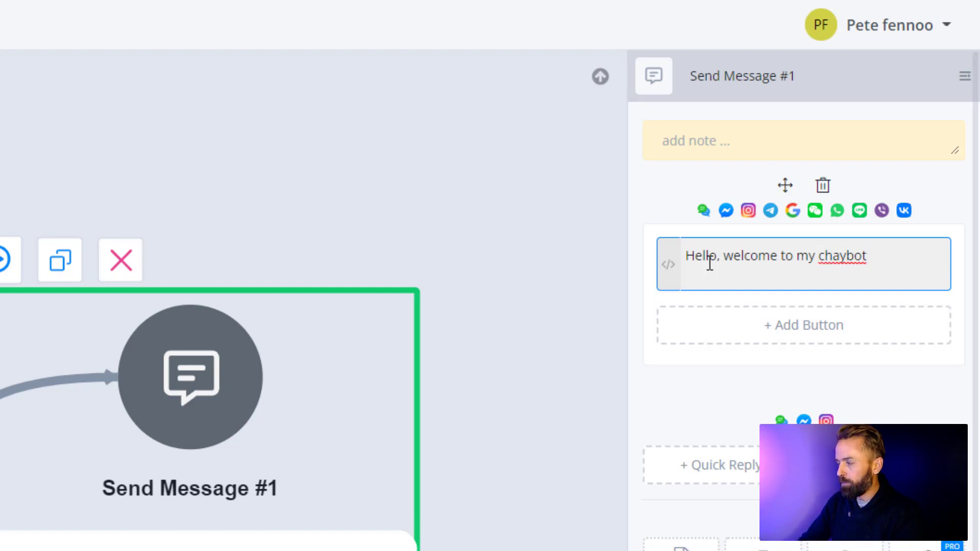
key("BackSpace")
key("BackSpace")
key("BackSpace")
type("t")
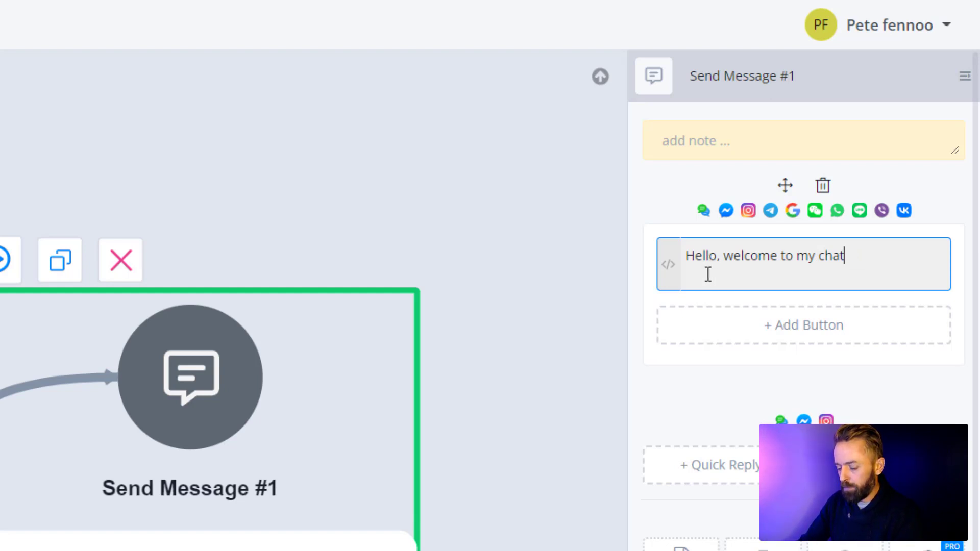
type("bot")
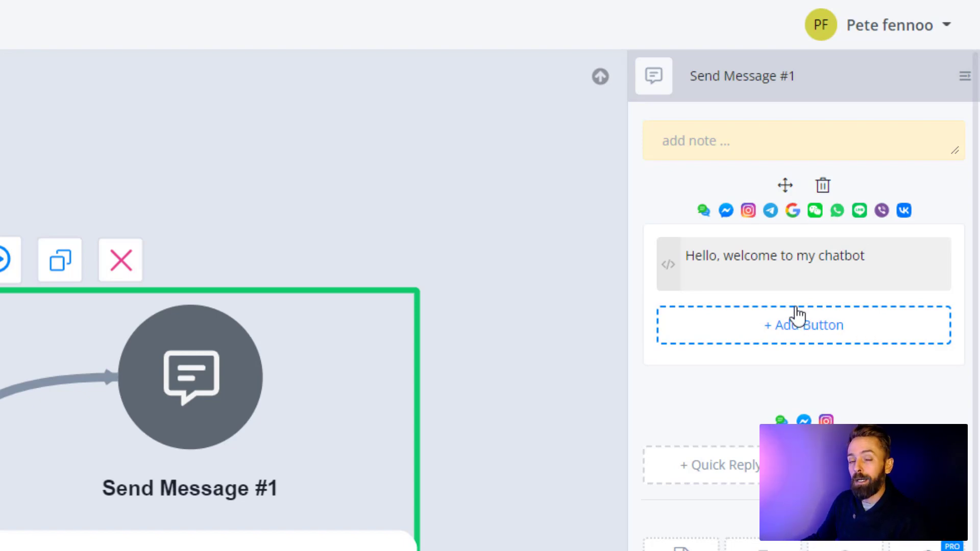
- Search the emoji for "wave" and insert the waving hand at the end of the greeting text
left_click(669, 265)
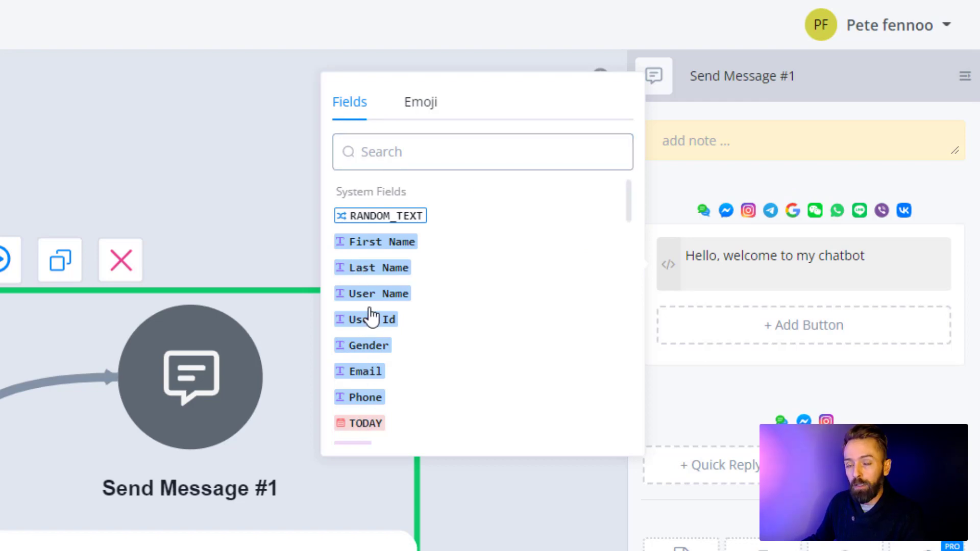
left_click(422, 109)
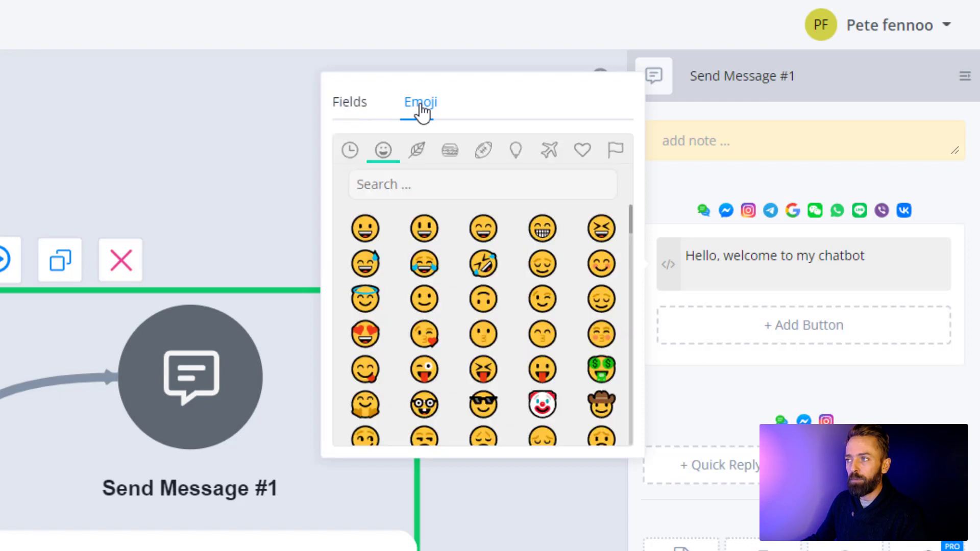
left_click(407, 185)
type("wave")
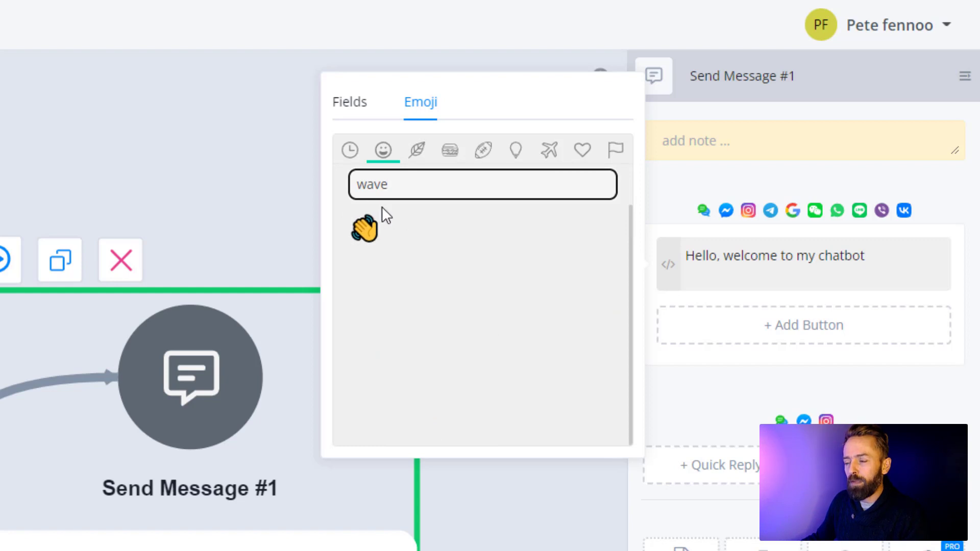
left_click(363, 240)
left_click(828, 280)
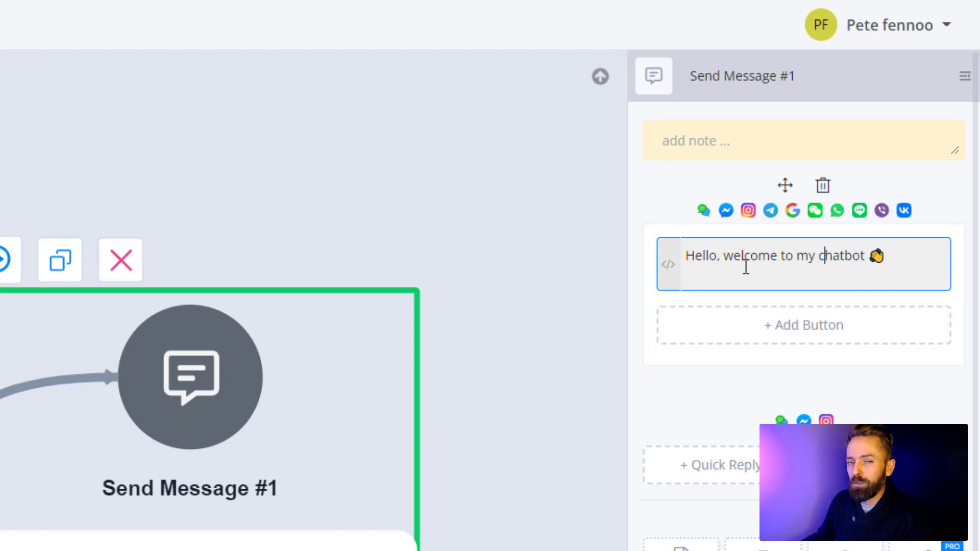
- Insert the First Name system field between "Hello" and the comma in the greeting text
left_click(717, 257)
type(",")
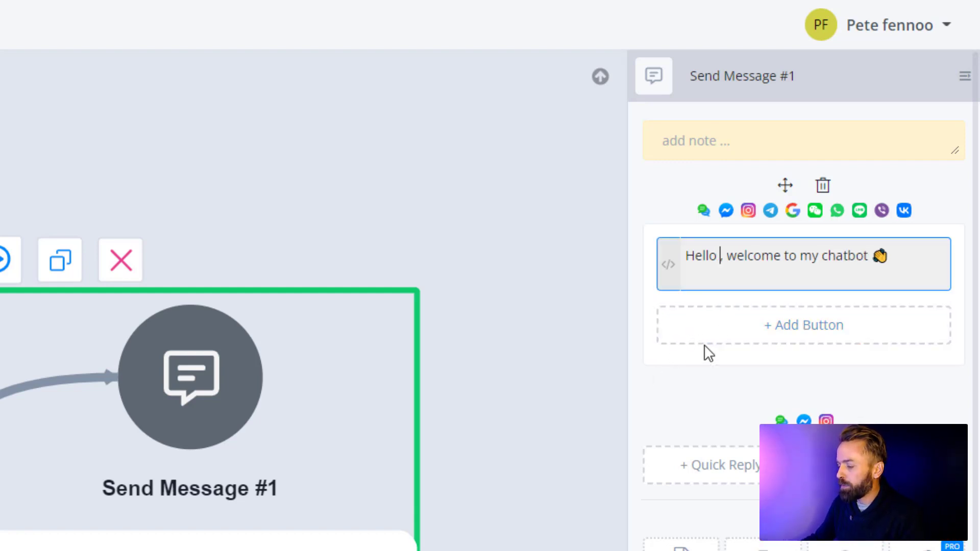
key("Left")
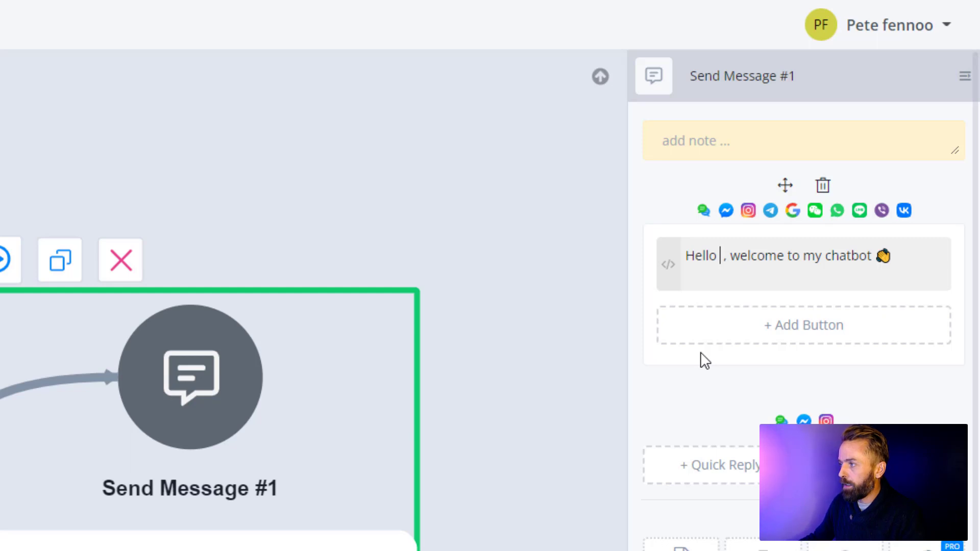
left_click(668, 276)
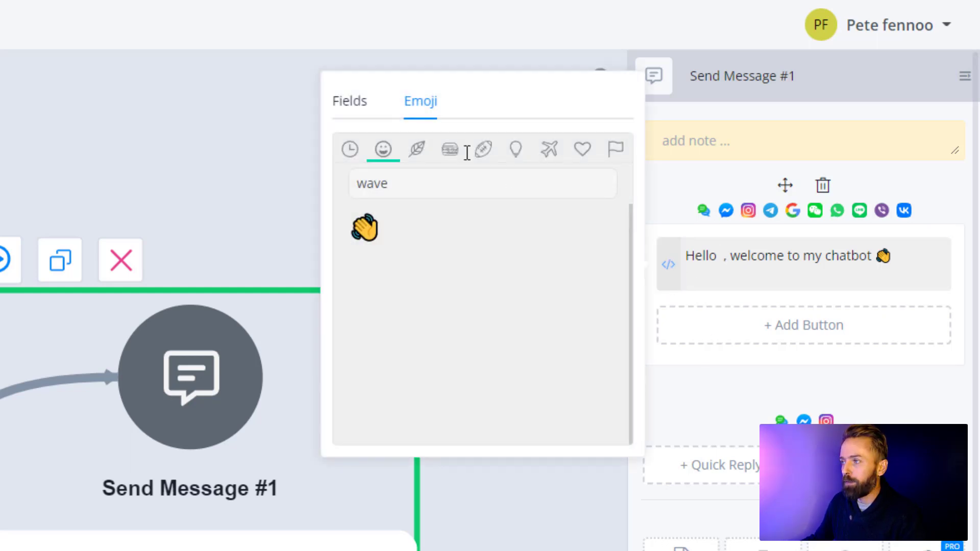
left_click(363, 107)
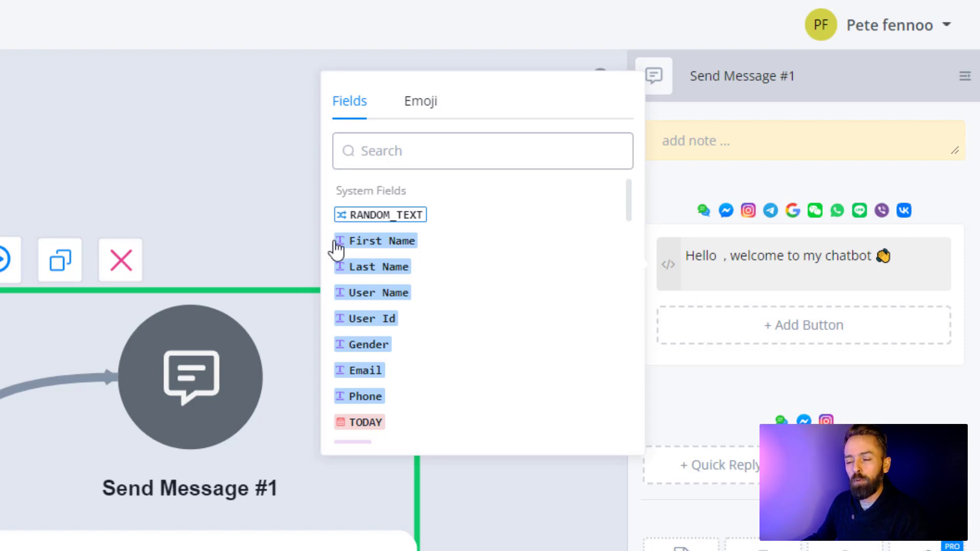
left_click(366, 250)
left_click(816, 273)
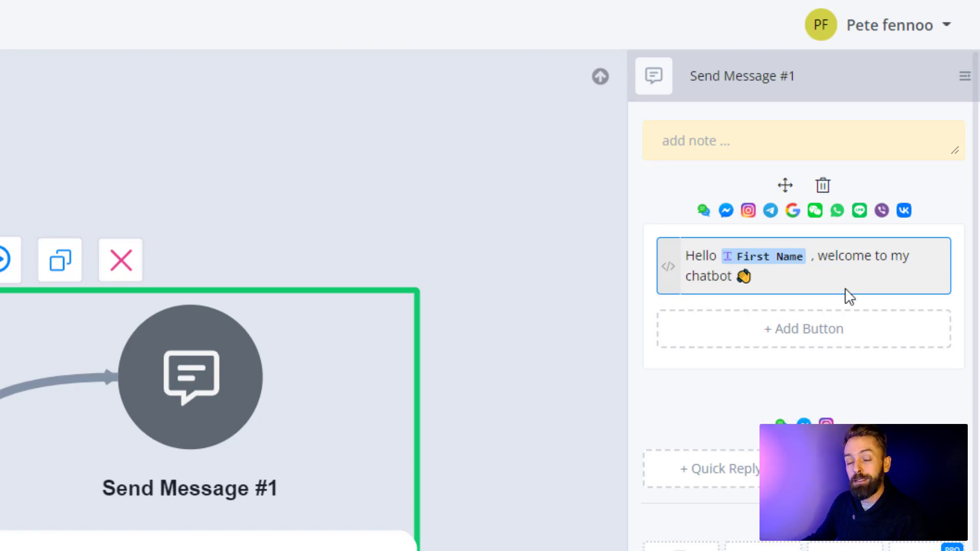
- Publish the flow and preview its greeting message in a popup for the Web channel
left_click(516, 274)
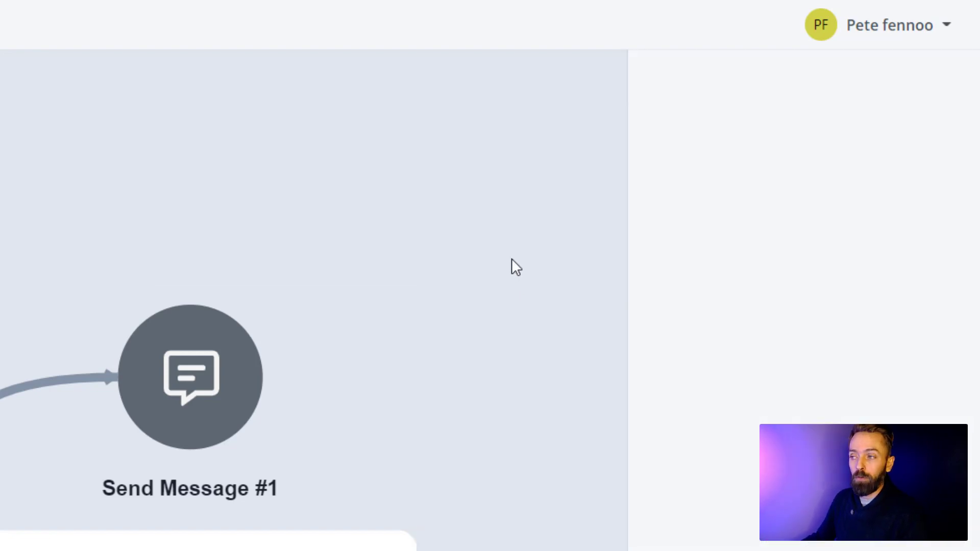
left_click(237, 126)
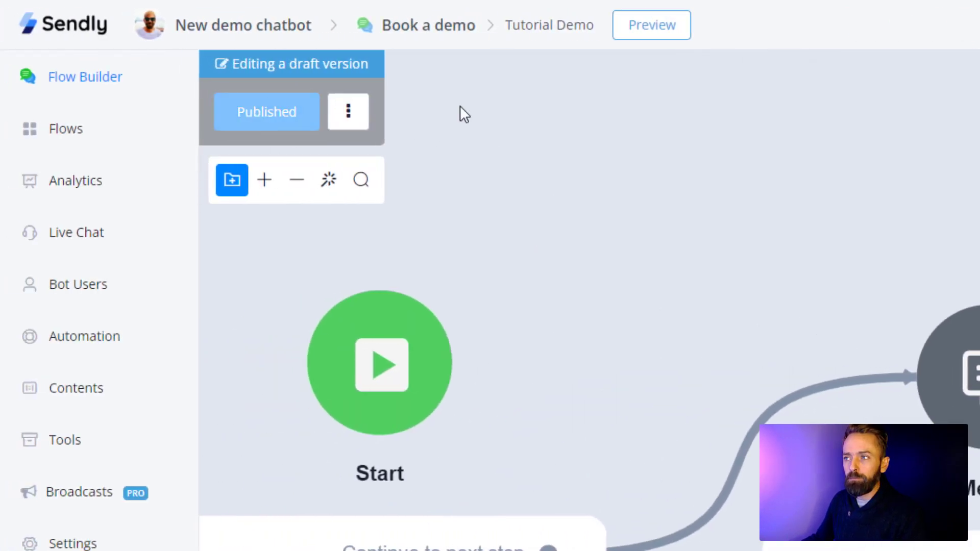
left_click(669, 32)
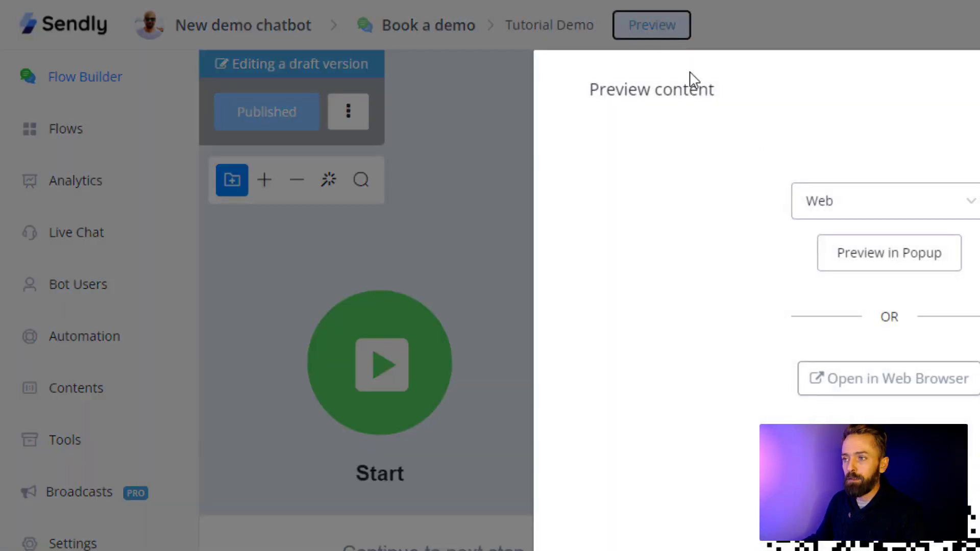
left_click(847, 259)
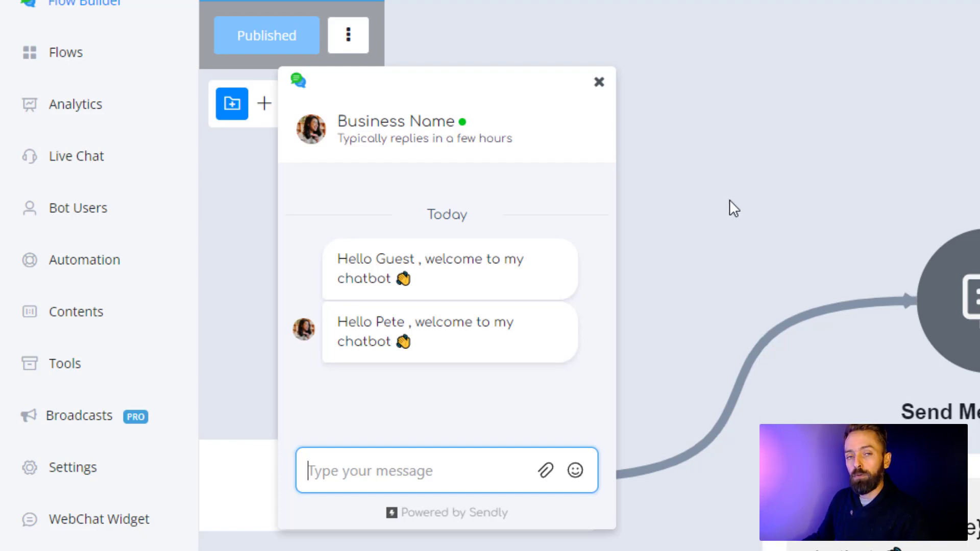
left_click(599, 81)
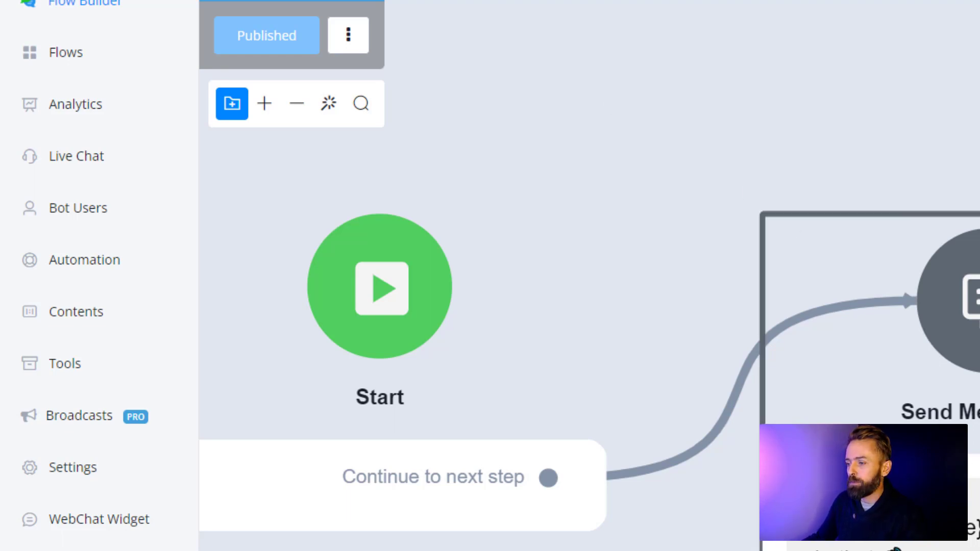
- Add a button titled "CHAT WITH SUPPORT" below the greeting text in Send Message #1
left_click(976, 527)
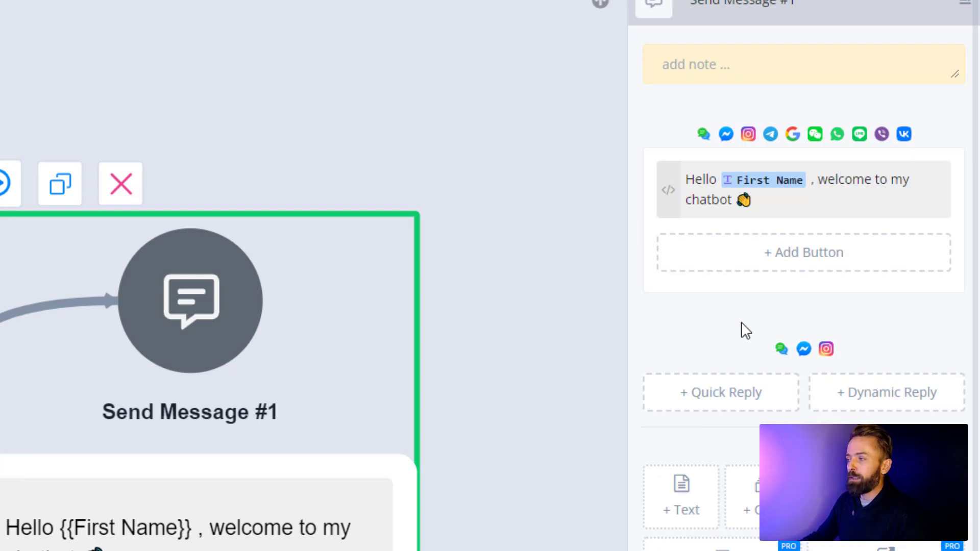
left_click(767, 261)
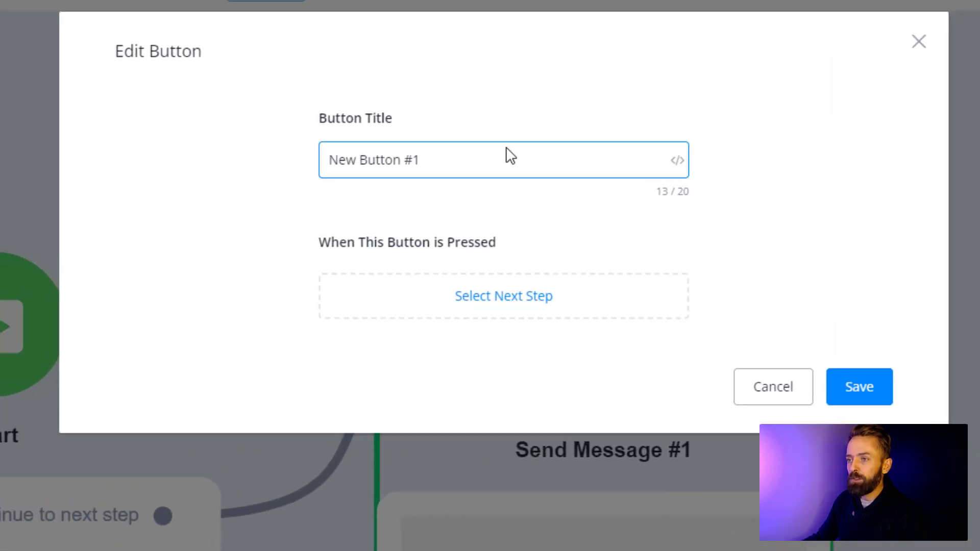
triple_click(124, 144)
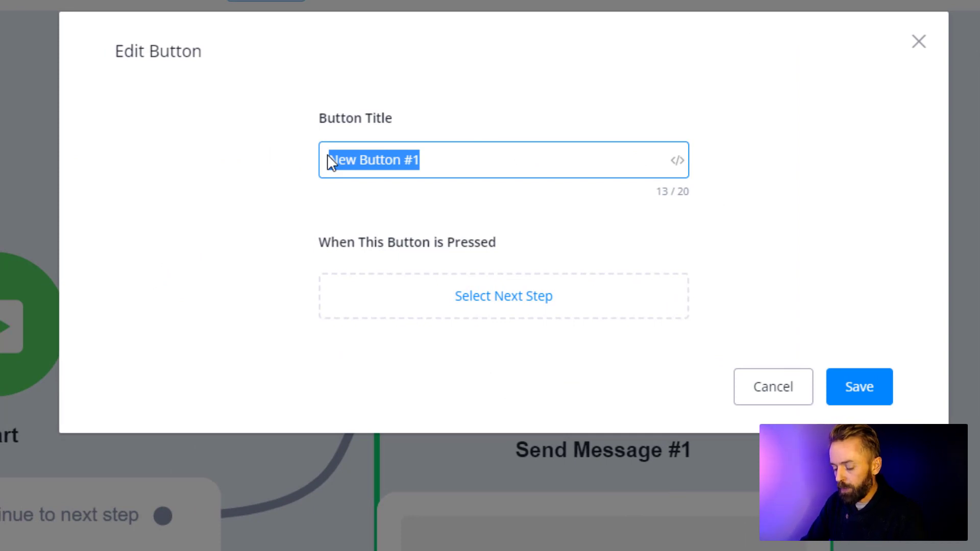
type("CHAT WITH SUPPORT")
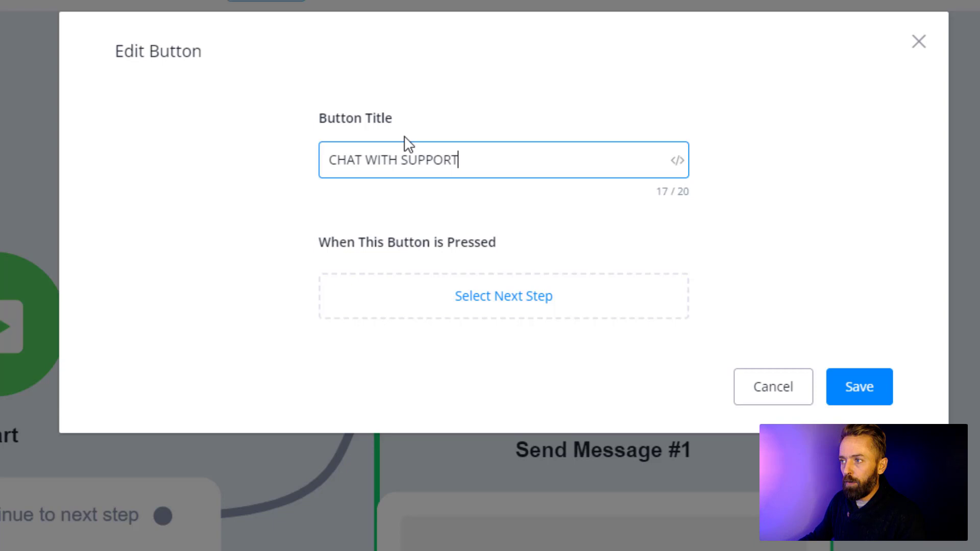
left_click(247, 218)
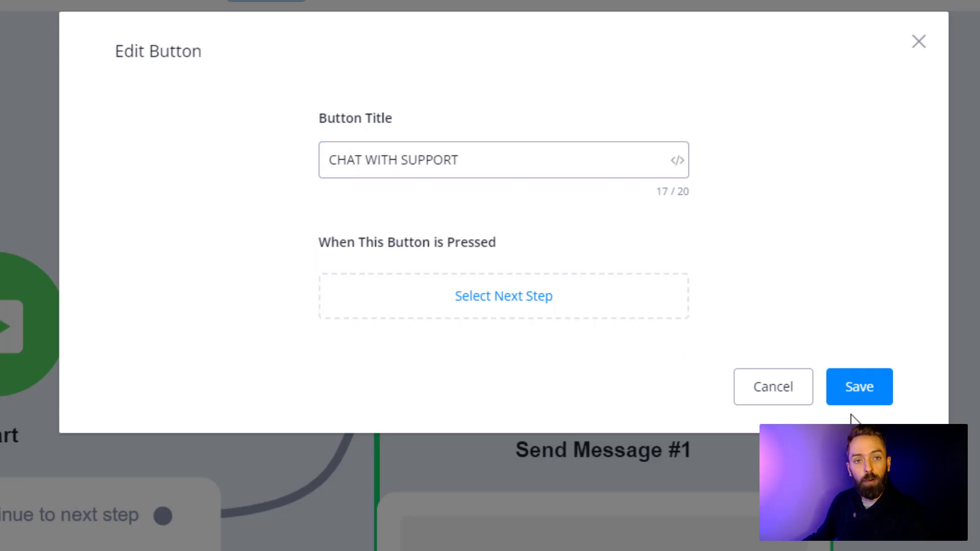
left_click(844, 389)
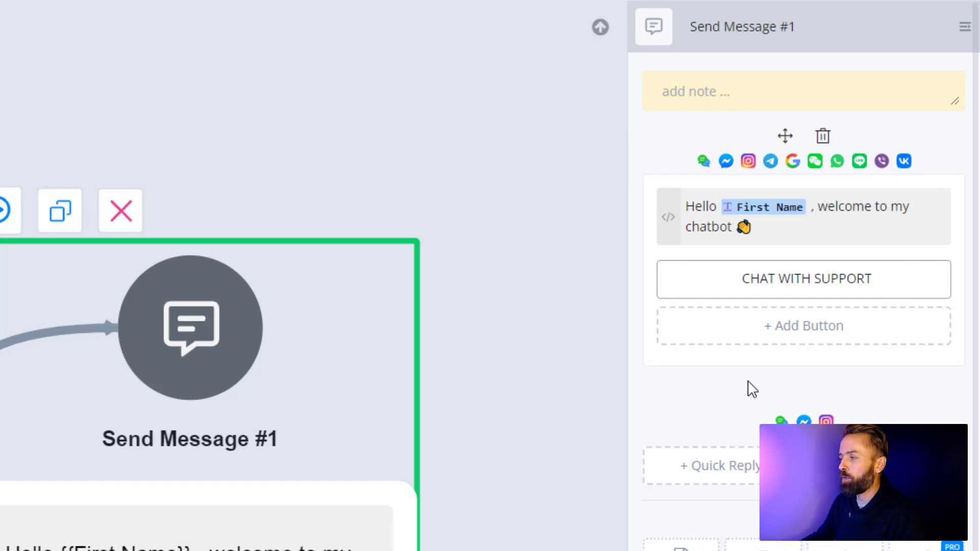
- Examine the next-step types available for the CHAT WITH SUPPORT button without choosing one
left_click(783, 289)
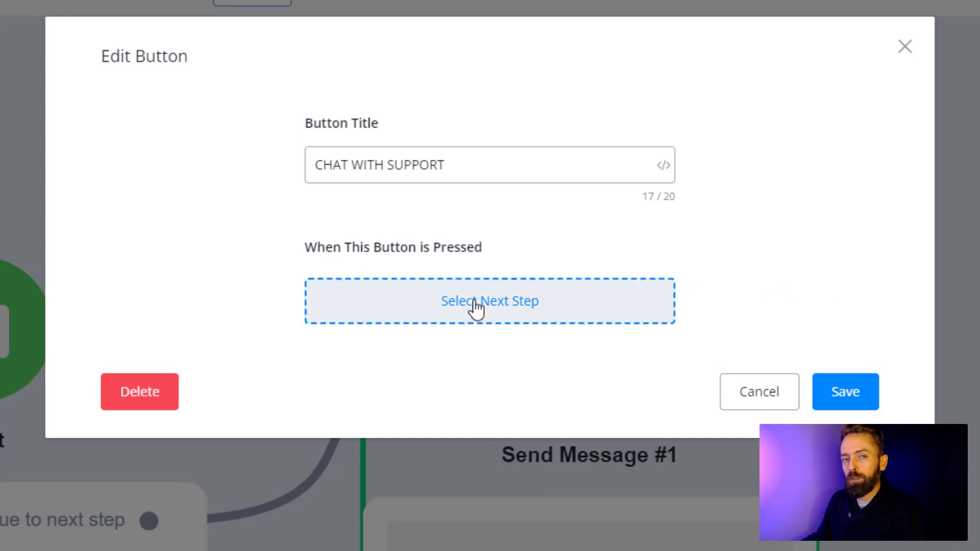
left_click(476, 307)
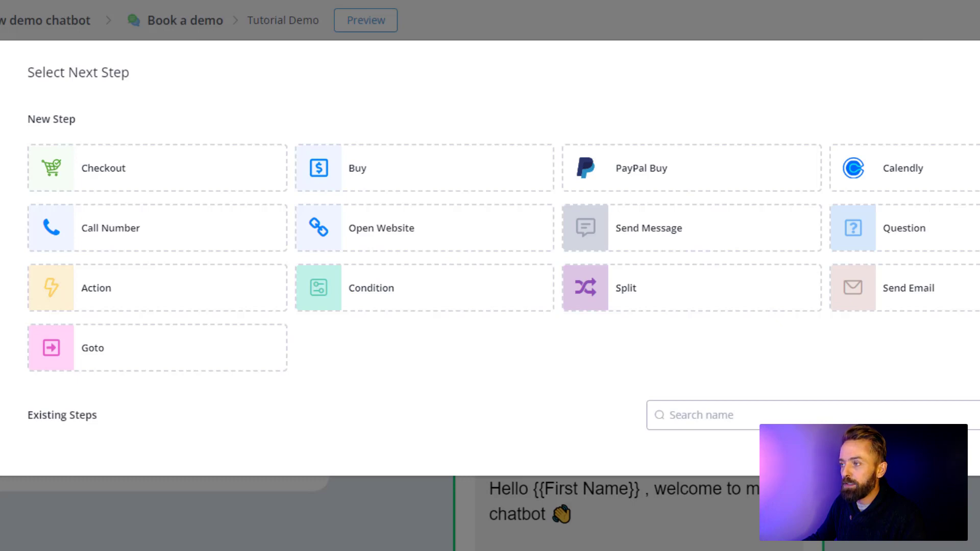
key("Escape")
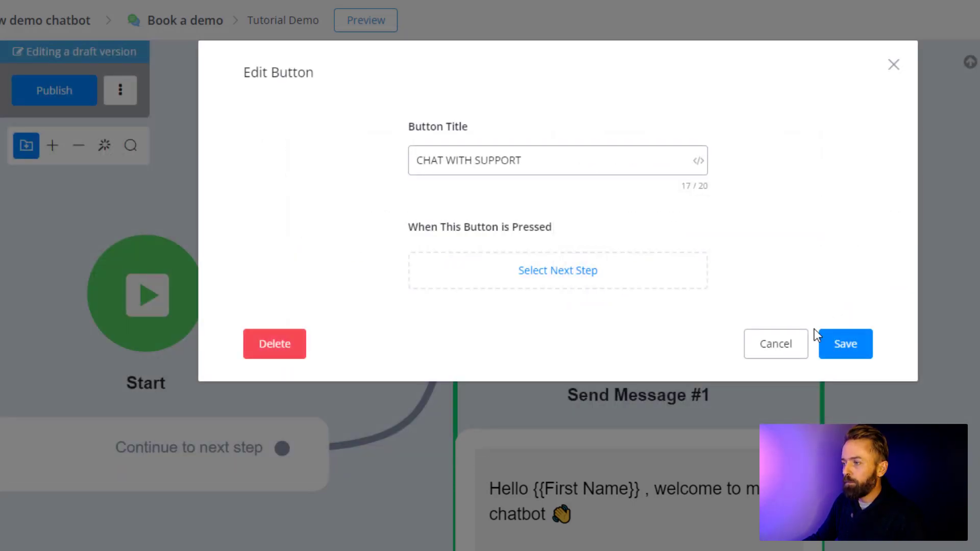
left_click(787, 350)
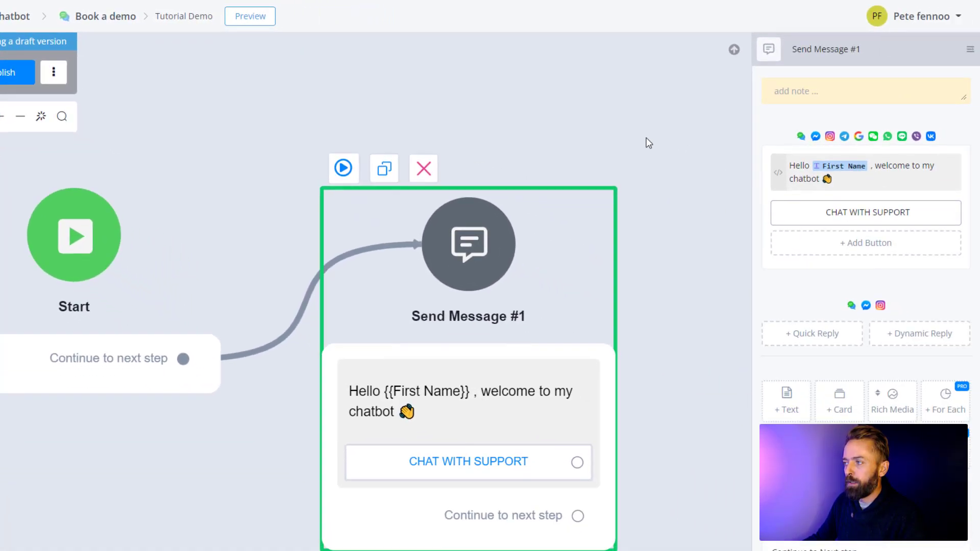
- Connect the CHAT WITH SUPPORT button on the canvas to a new Send Message step
left_click(663, 139)
left_click_drag(658, 133, 439, 127)
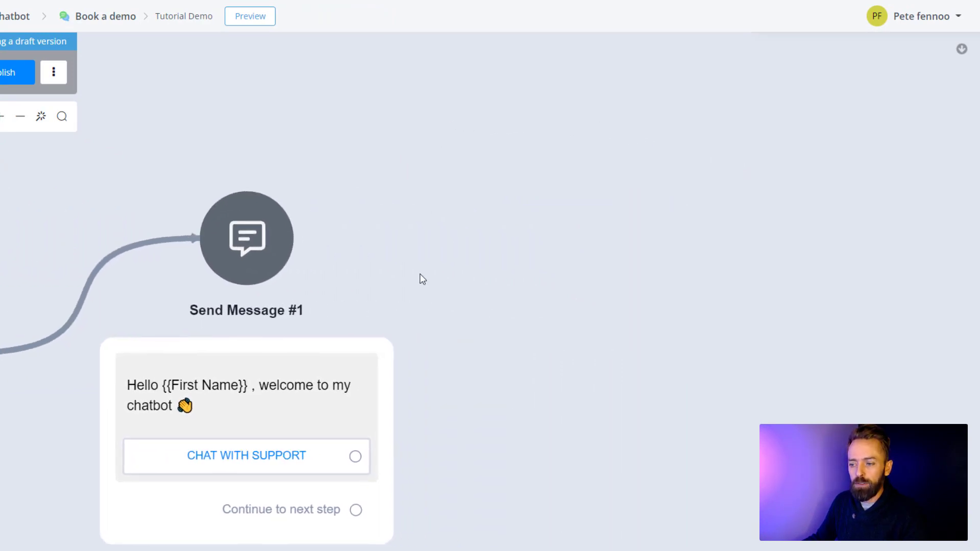
left_click_drag(416, 368, 551, 198)
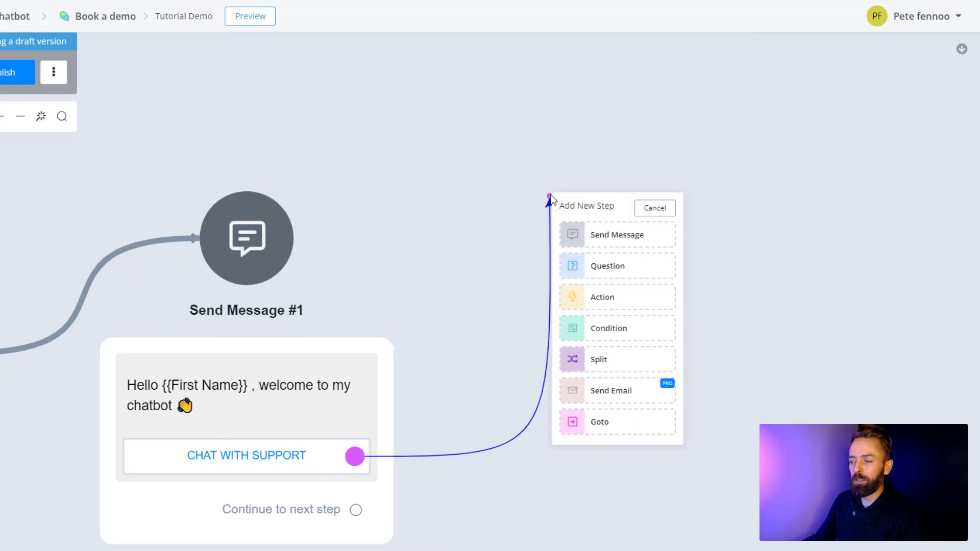
left_click(619, 239)
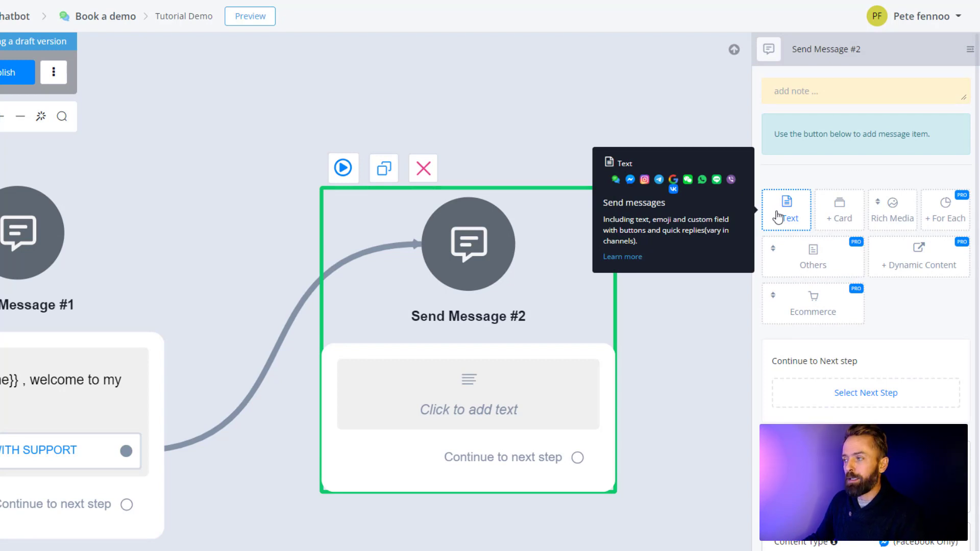
- Add a text item to Send Message #2 reading "Hi {{First Name}} how can we assist you today?", with First Name as a system field
left_click(788, 213)
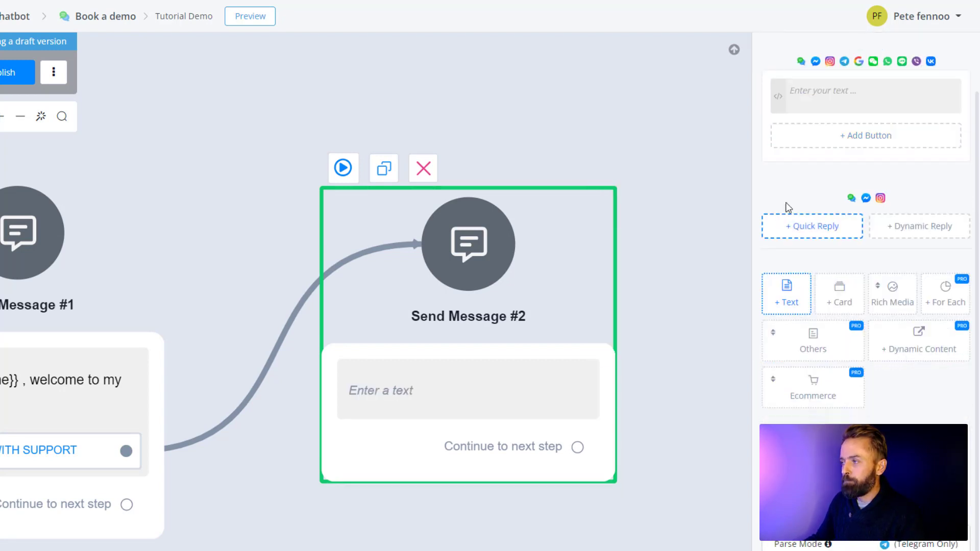
left_click(816, 99)
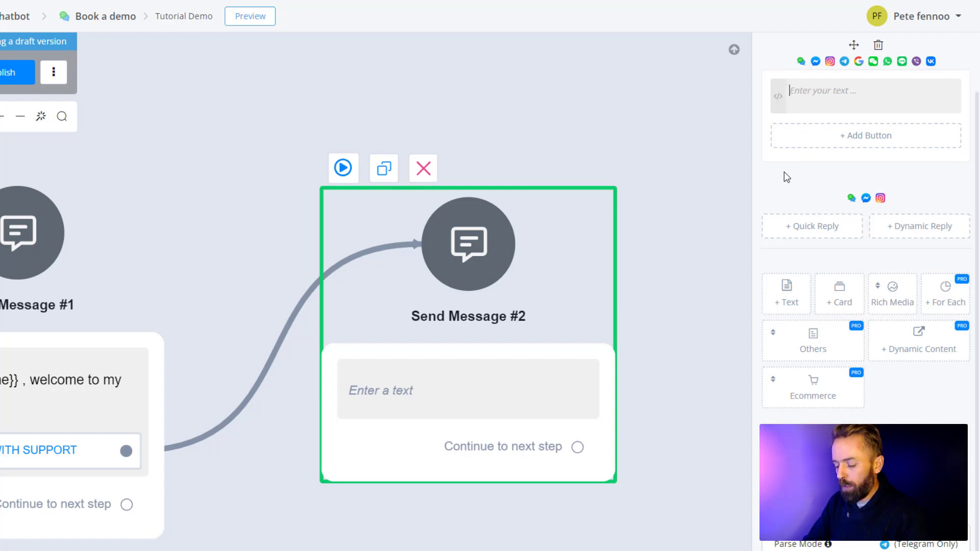
type("Hi {")
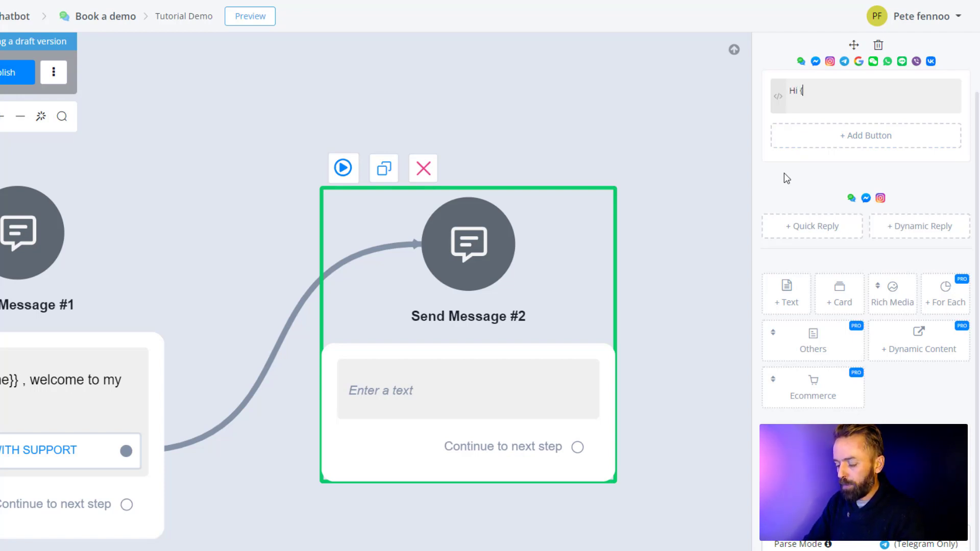
type("{fi")
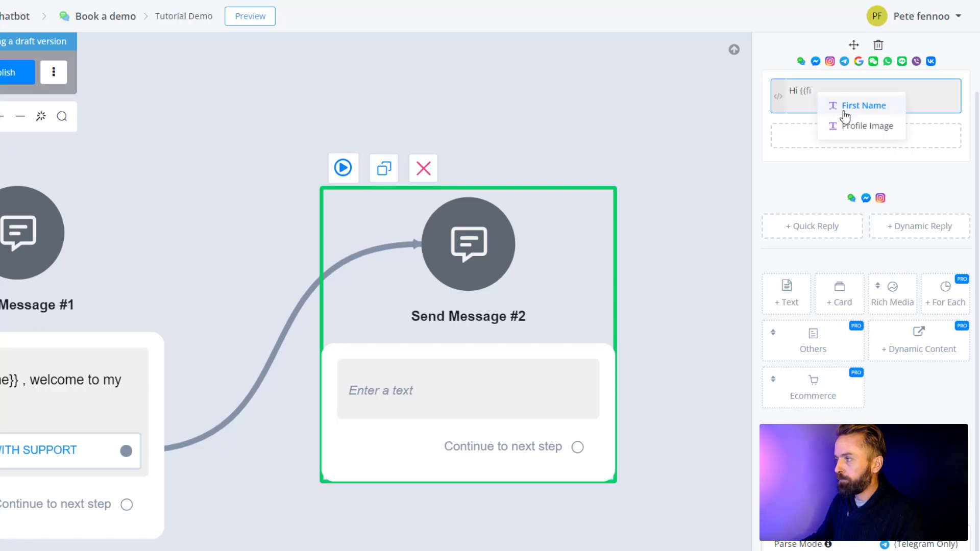
left_click(839, 98)
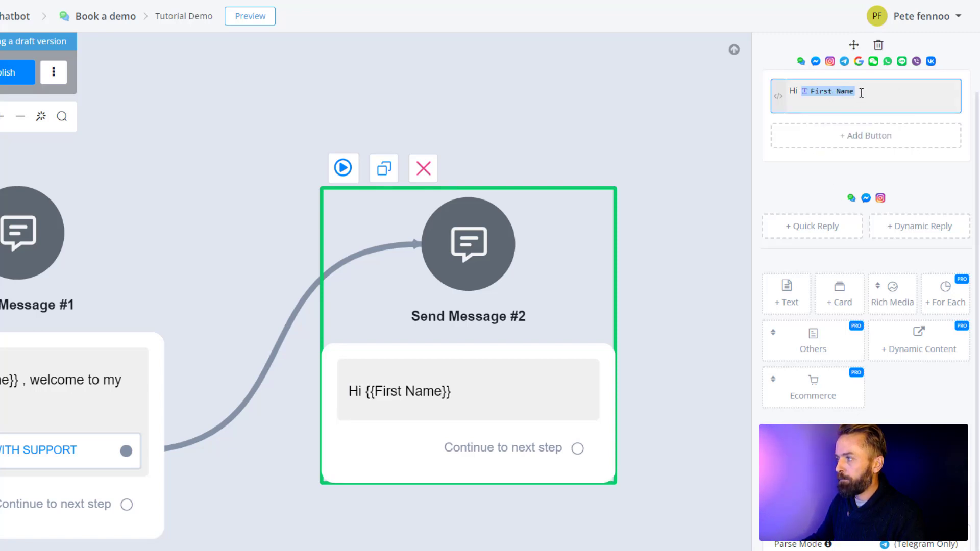
left_click(854, 122)
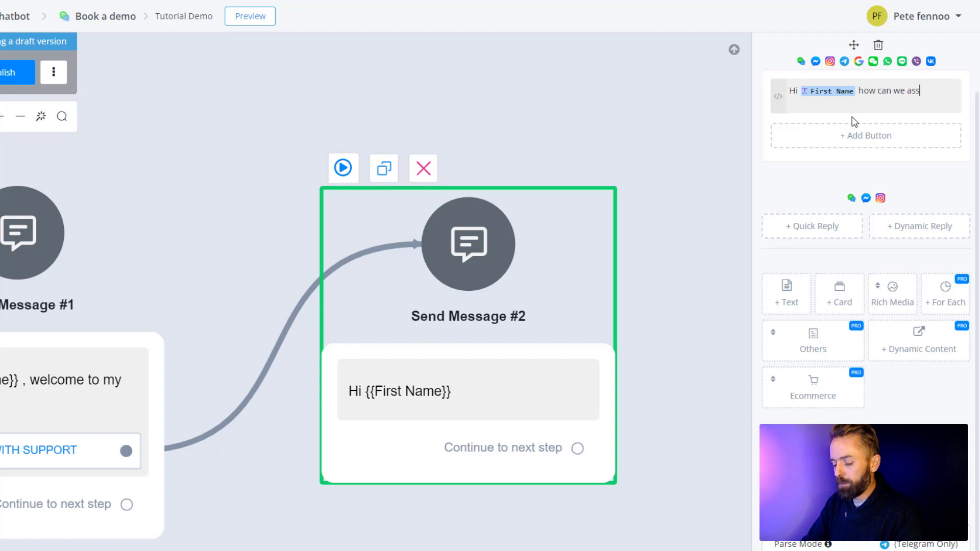
type("oday?")
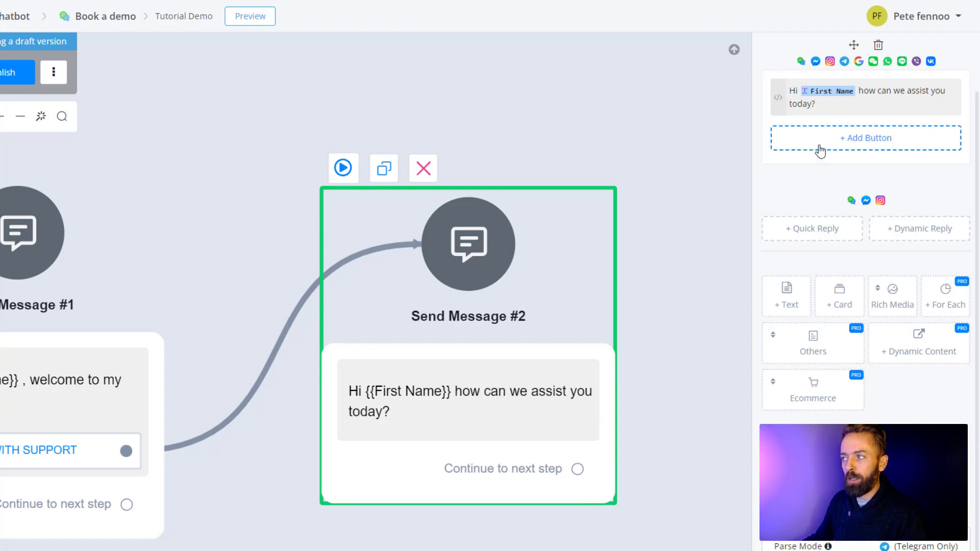
- Publish the flow and test the CHAT WITH SUPPORT button in the Web popup preview
left_click(670, 141)
left_click_drag(194, 153, 393, 149)
left_click(18, 79)
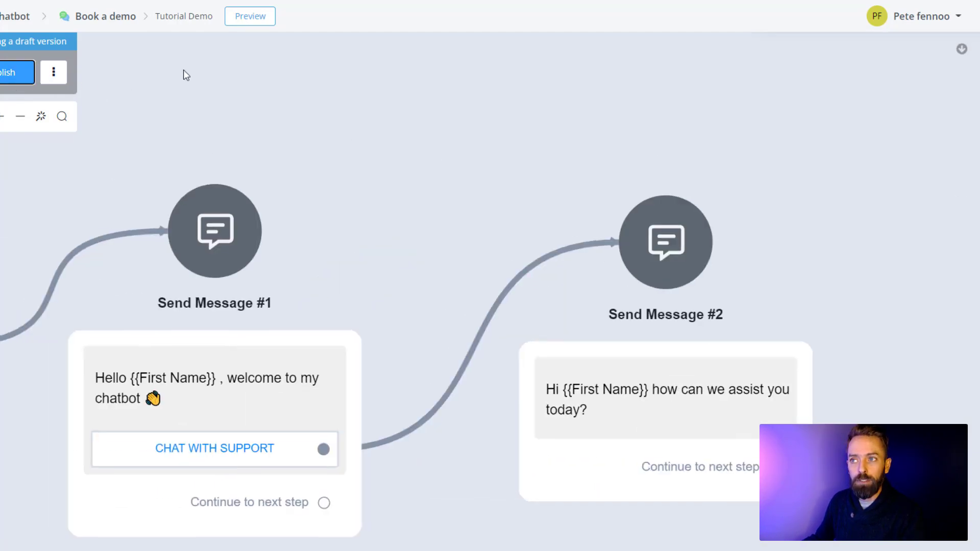
left_click(255, 20)
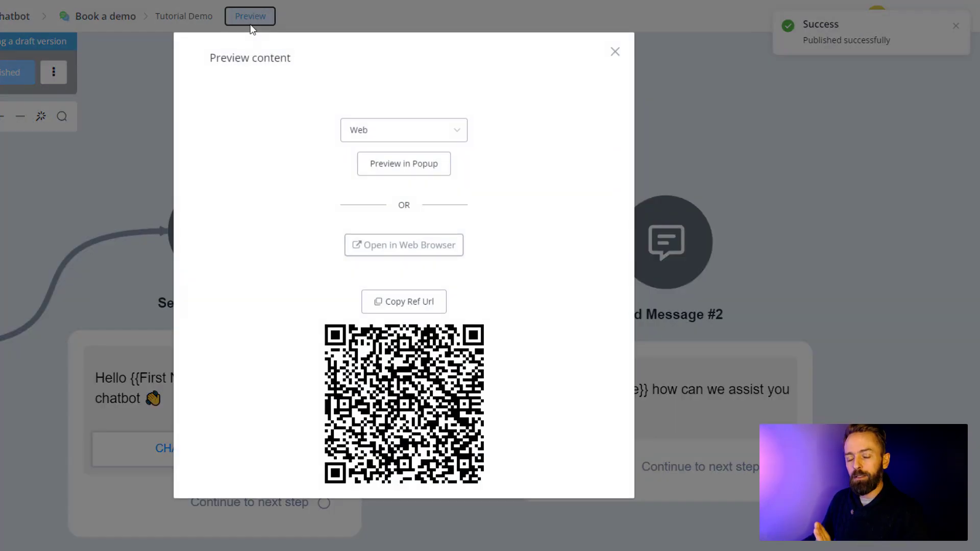
left_click(405, 163)
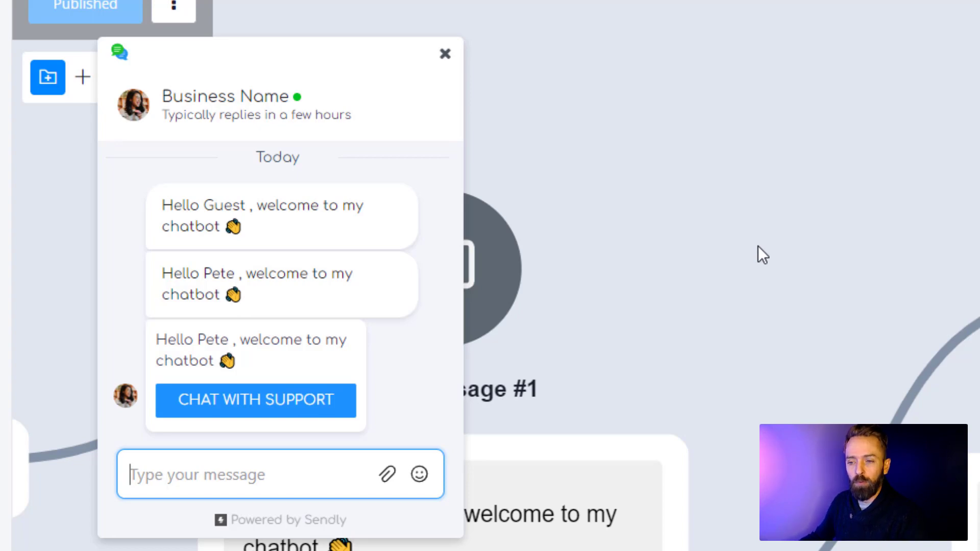
left_click(282, 406)
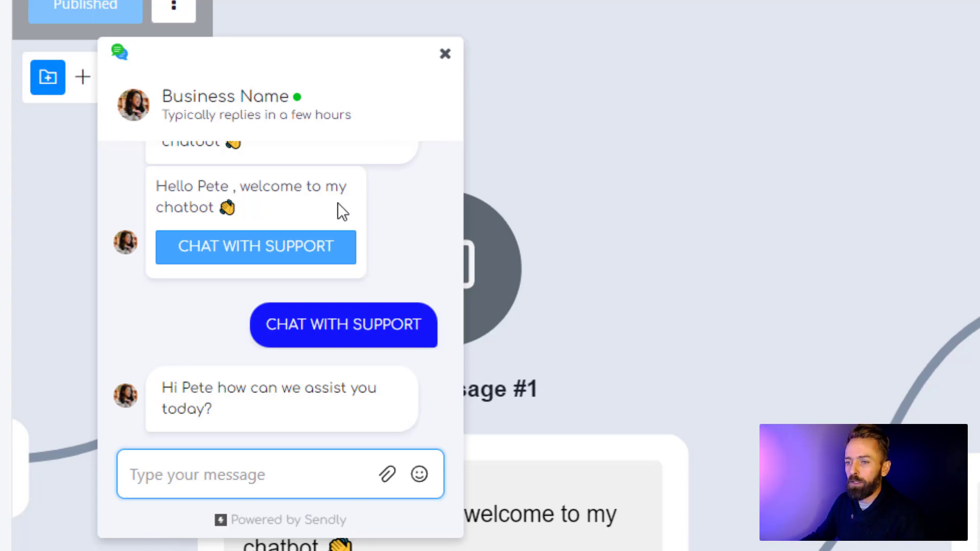
left_click(445, 53)
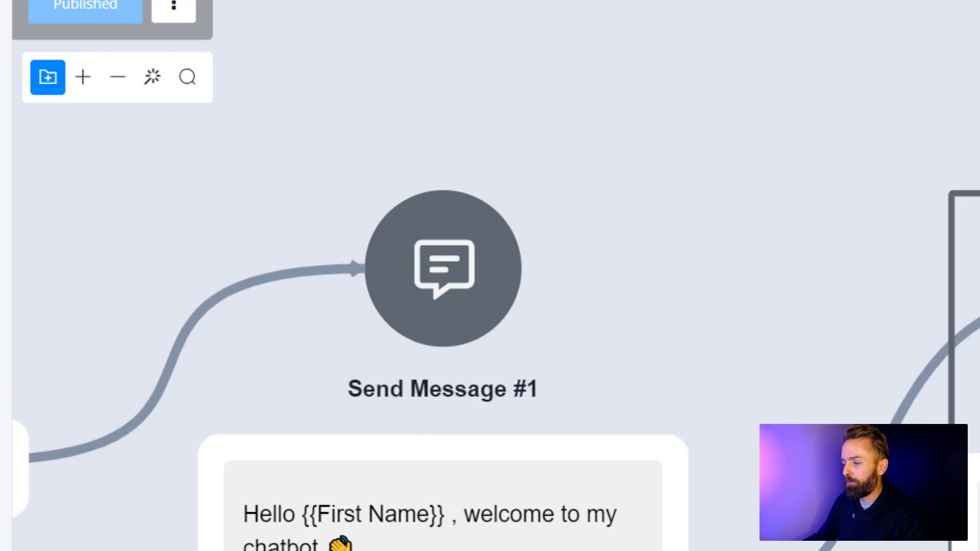
- Add a quick reply titled "See offers" to Send Message #2
left_click(963, 268)
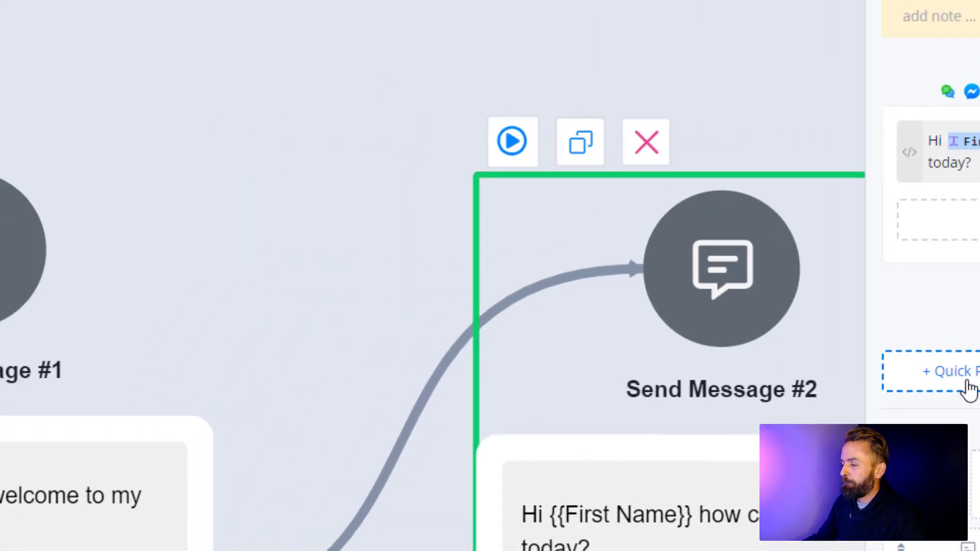
left_click(703, 336)
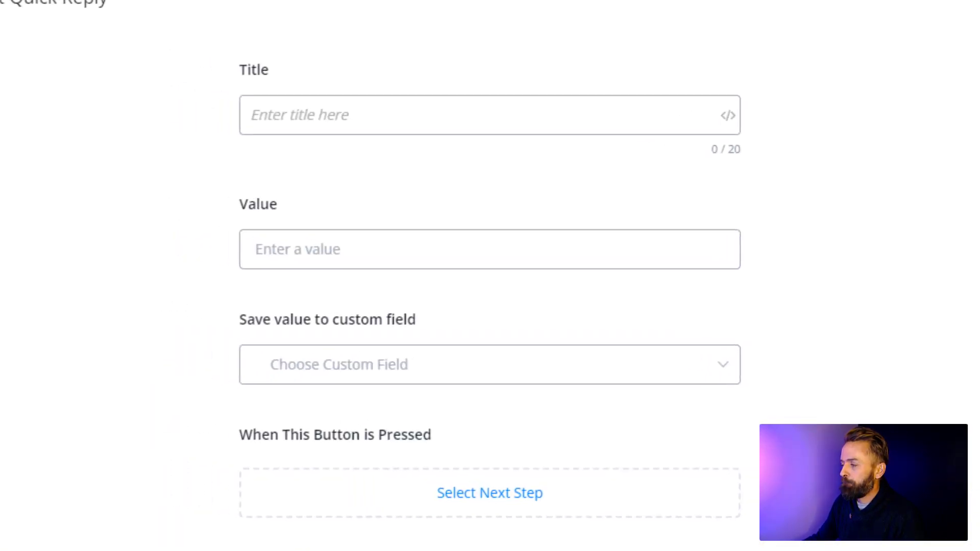
left_click(289, 115)
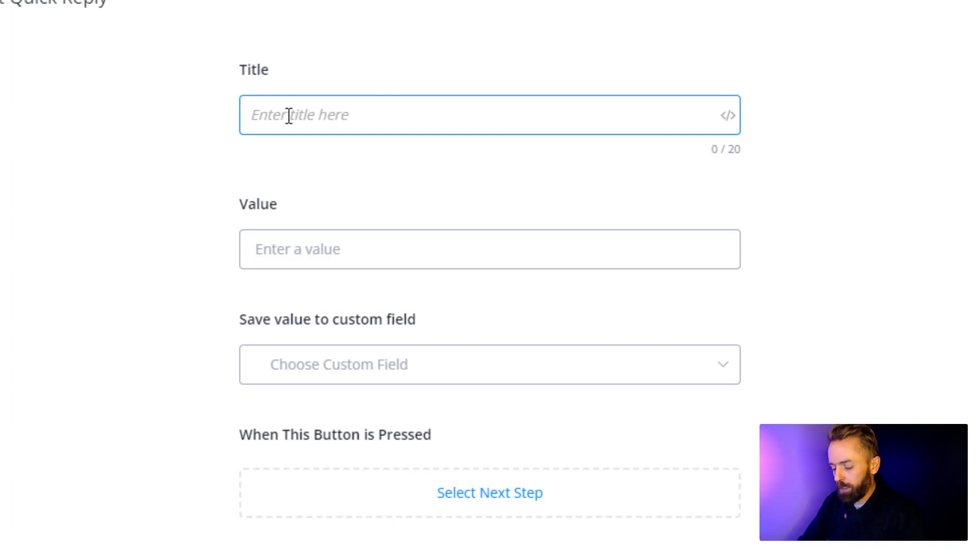
type("See offers")
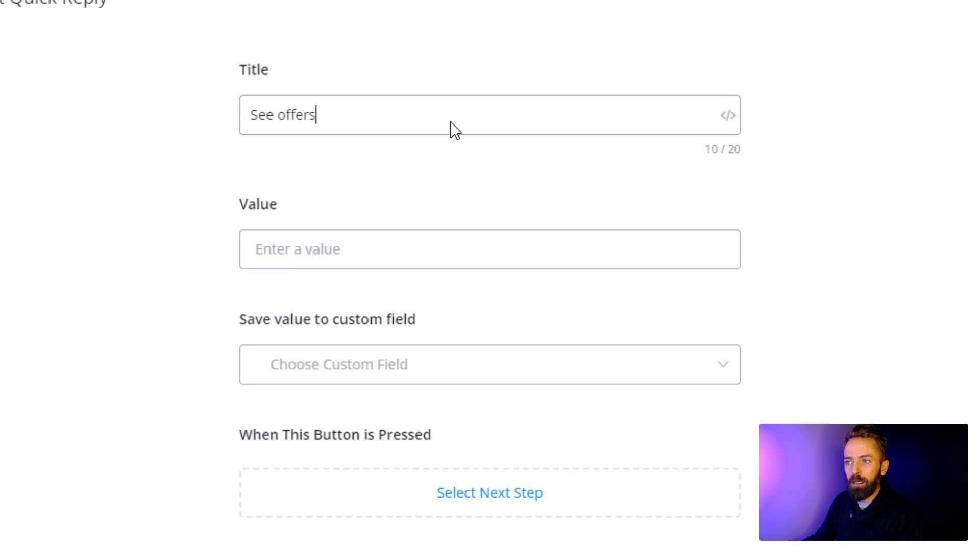
left_click(433, 142)
left_click(322, 247)
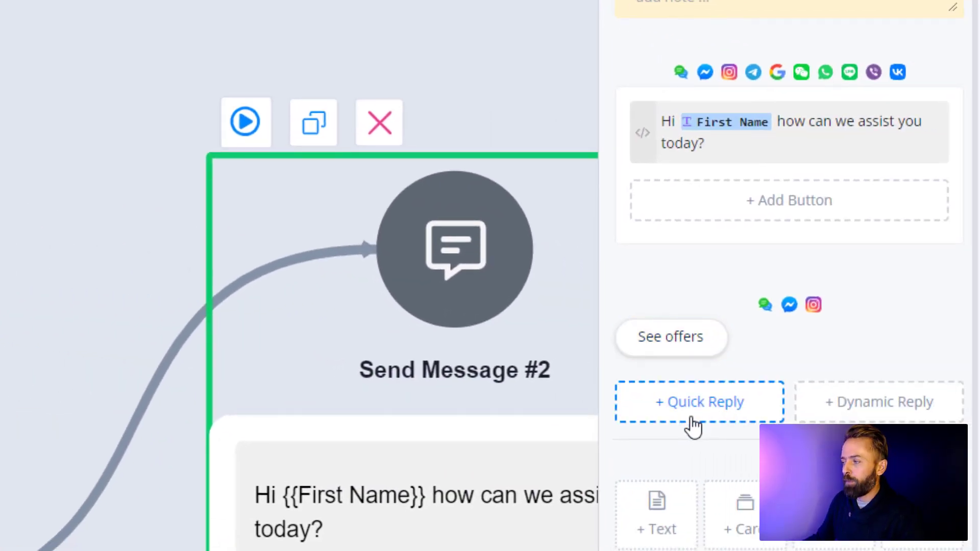
- Add a second quick reply titled "Find us here" to Send Message #2
left_click(687, 415)
left_click(256, 66)
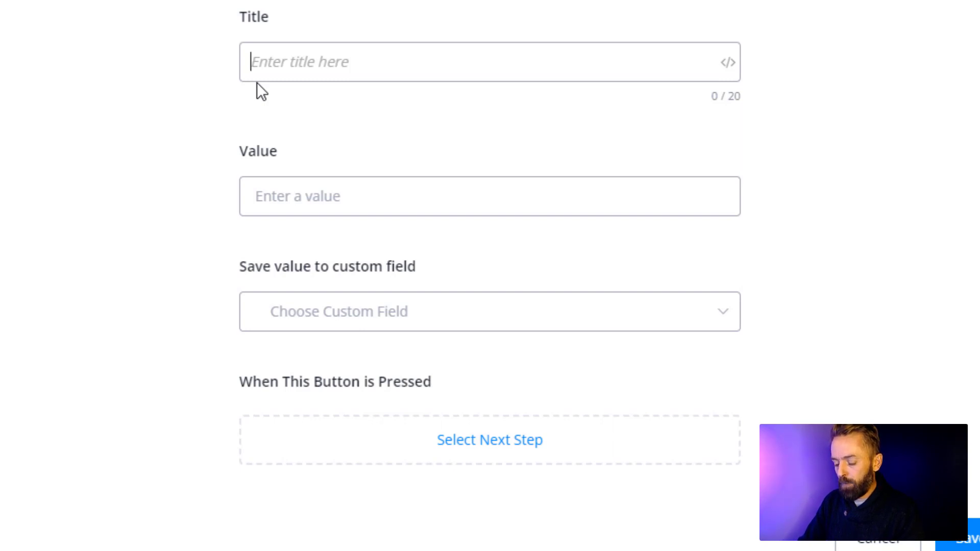
type("Find us")
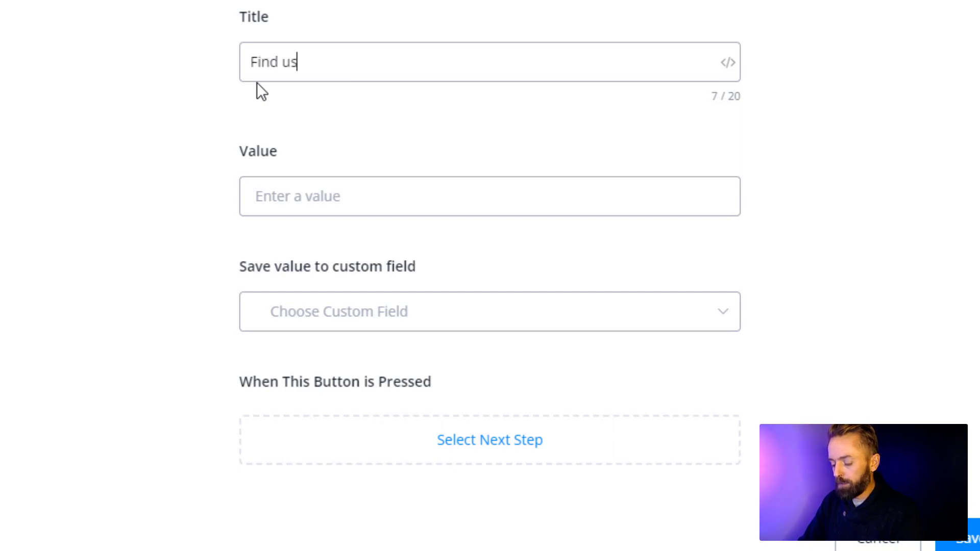
type(" here")
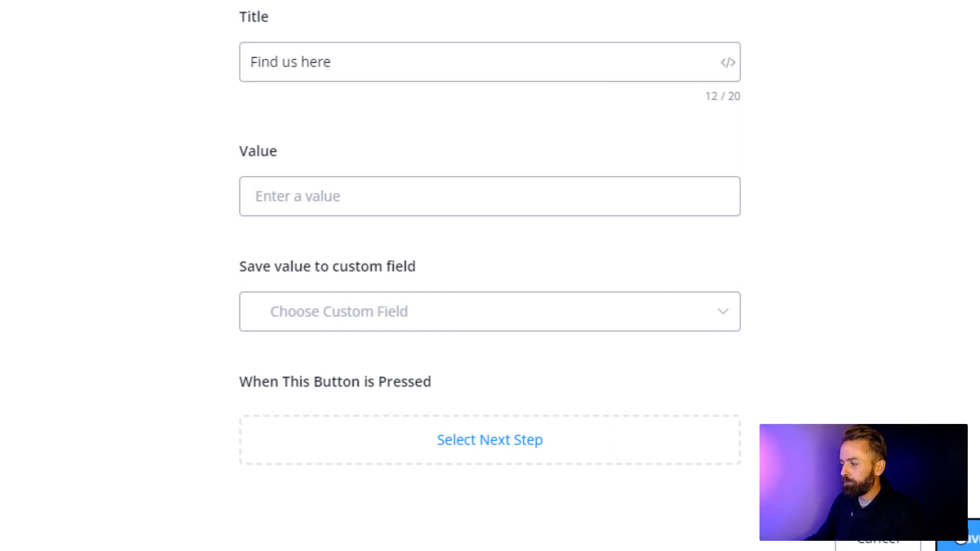
left_click(962, 539)
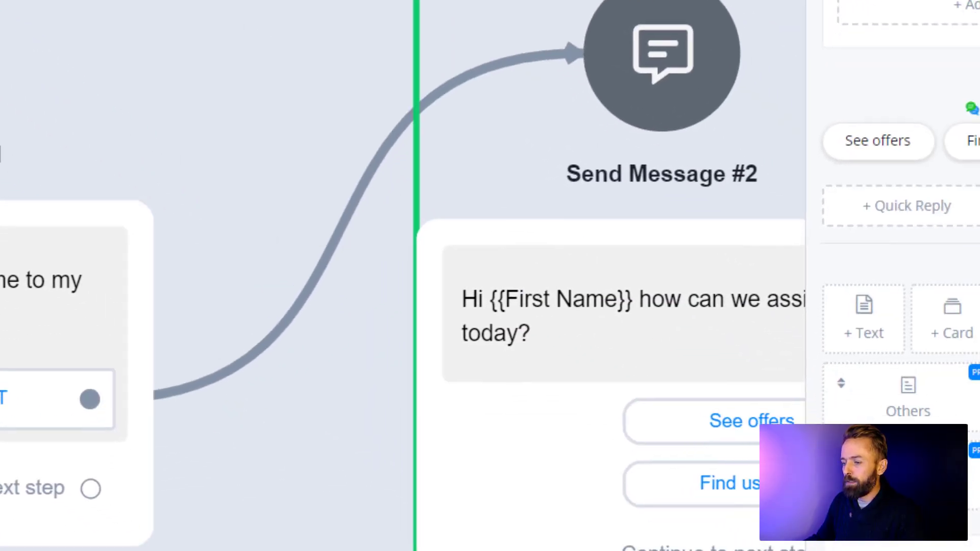
- Connect the See offers quick reply to a new Send Message step with the text "Here are our offers {{First Name}}"
left_click(774, 487)
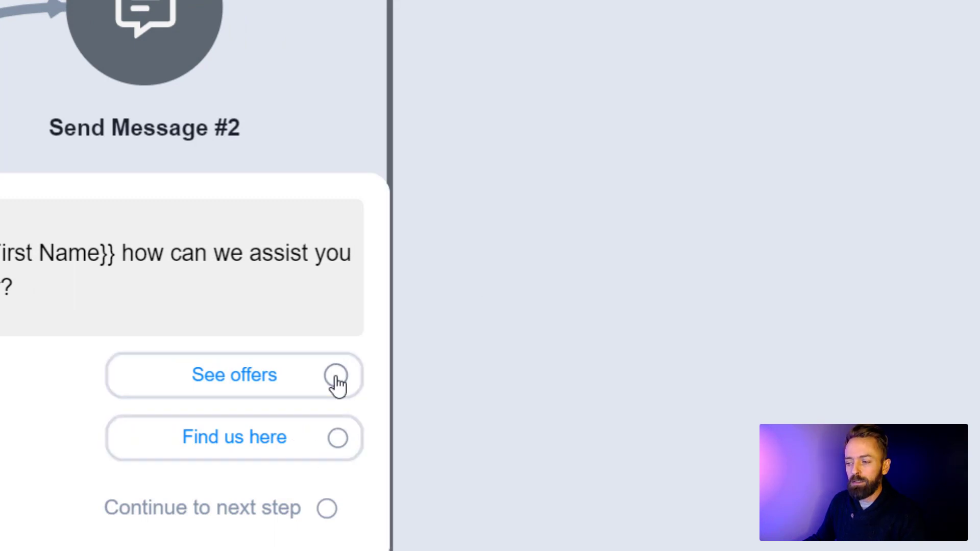
left_click_drag(337, 377, 582, 6)
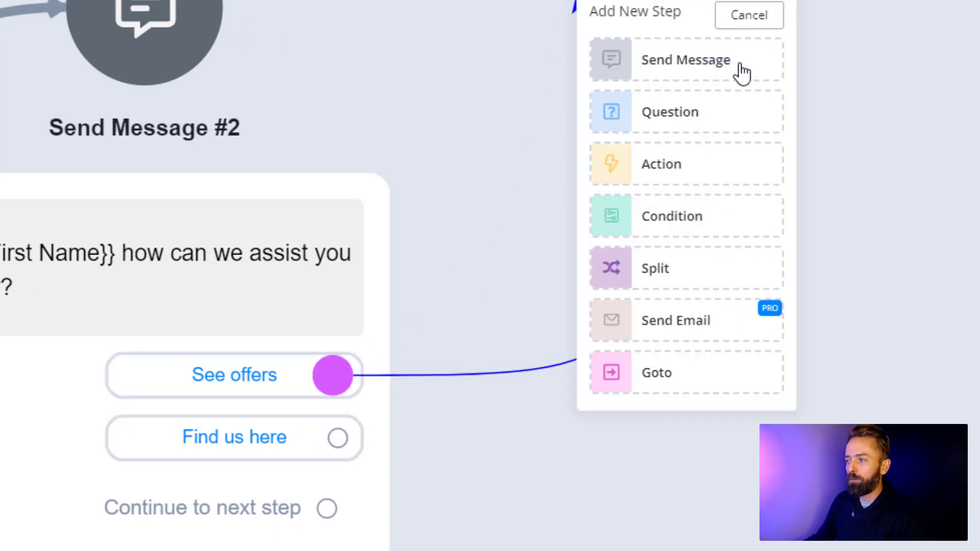
left_click(704, 72)
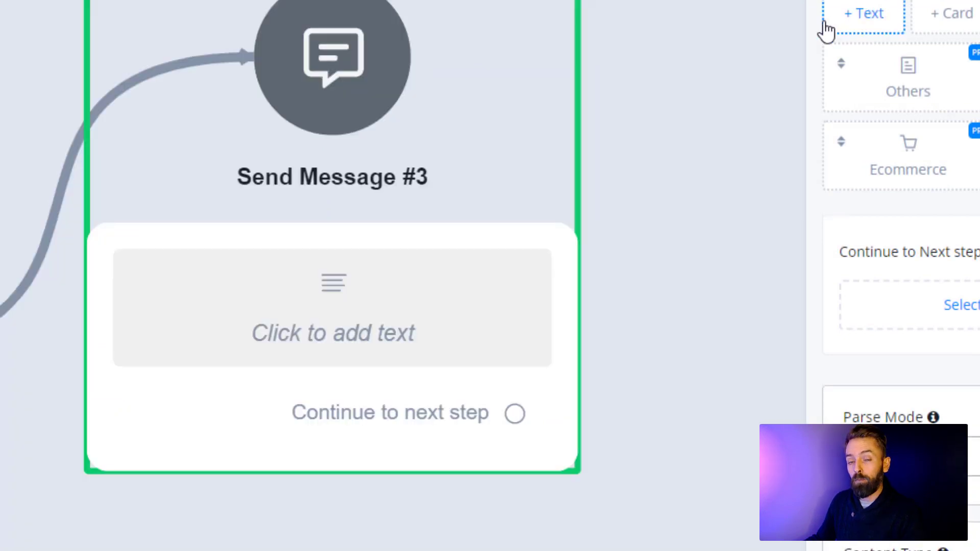
left_click(868, 15)
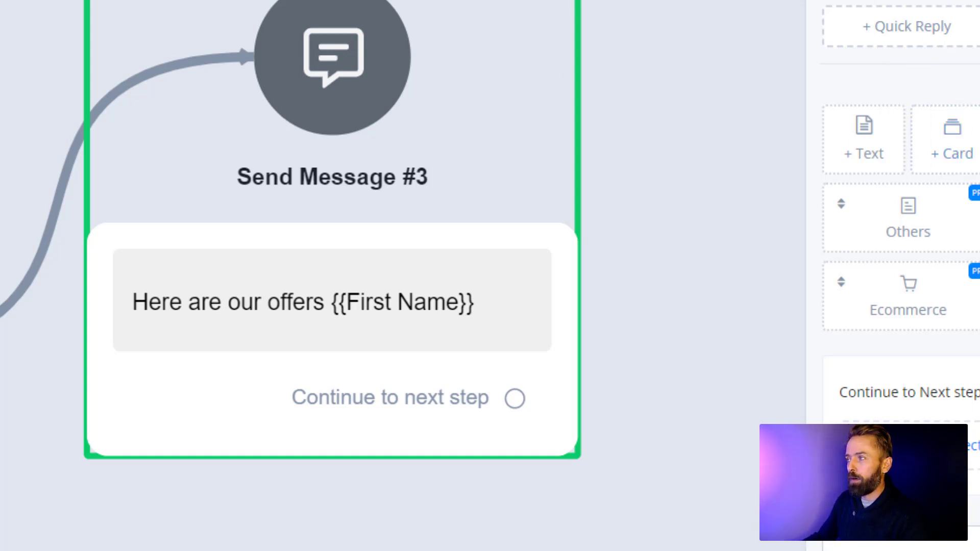
left_click(689, 286)
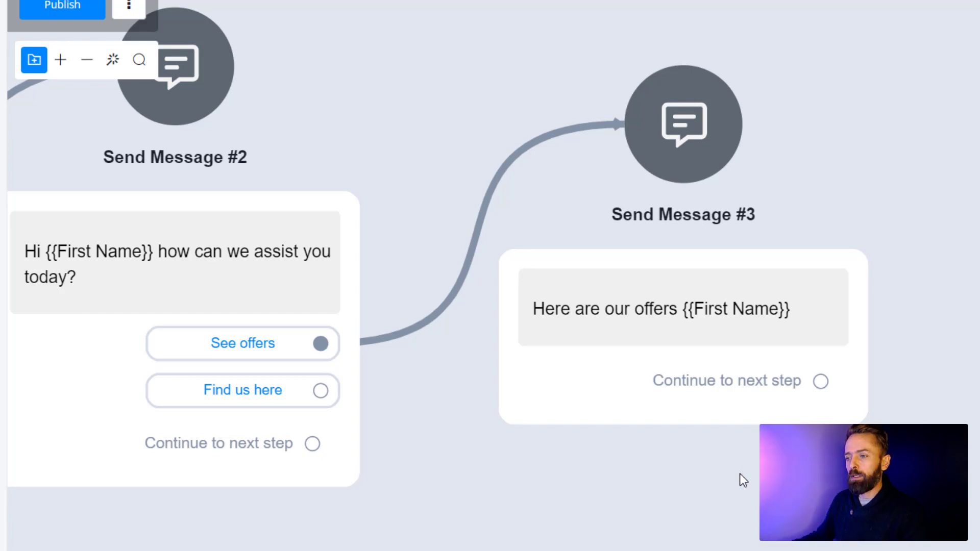
- Publish the flow and test the CHAT WITH SUPPORT button and the See offers quick reply in the popup preview
left_click_drag(490, 515, 686, 522)
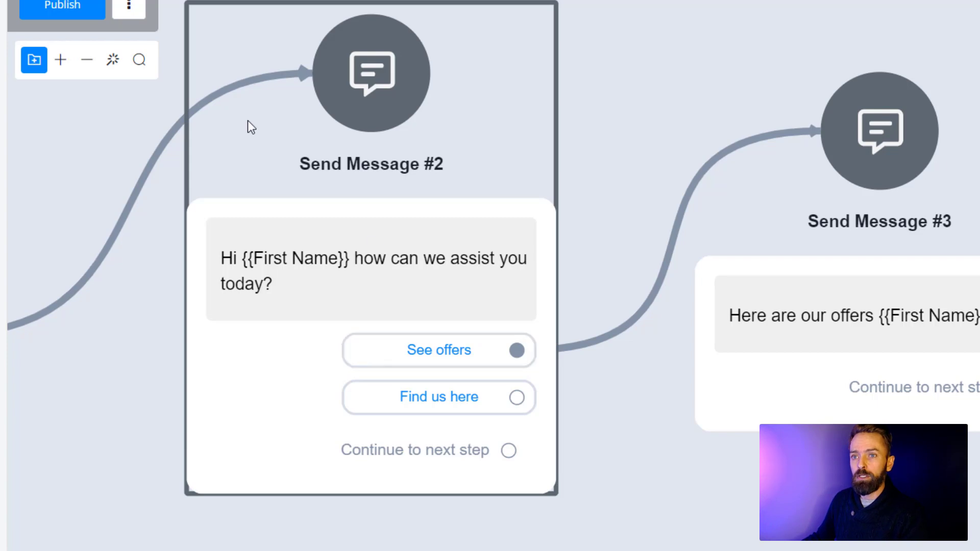
left_click(56, 9)
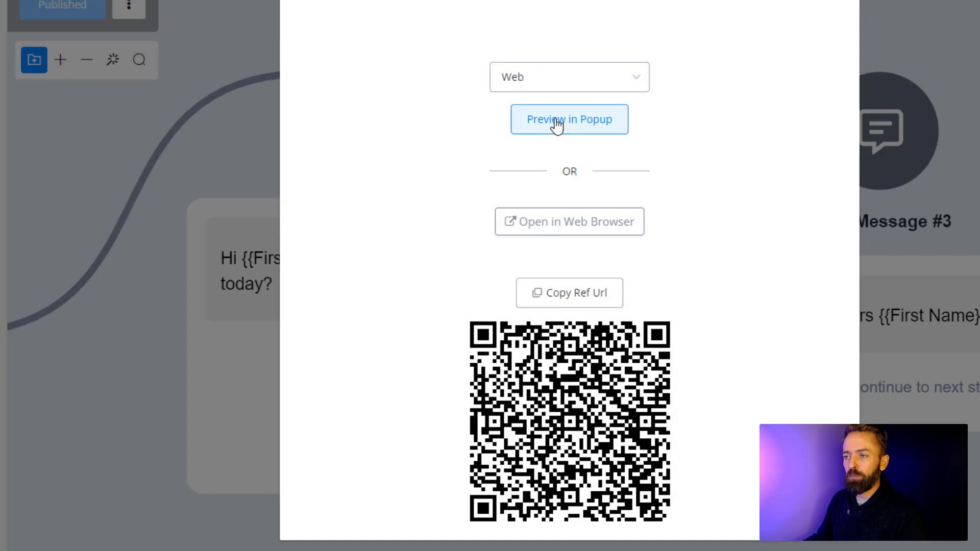
left_click(557, 122)
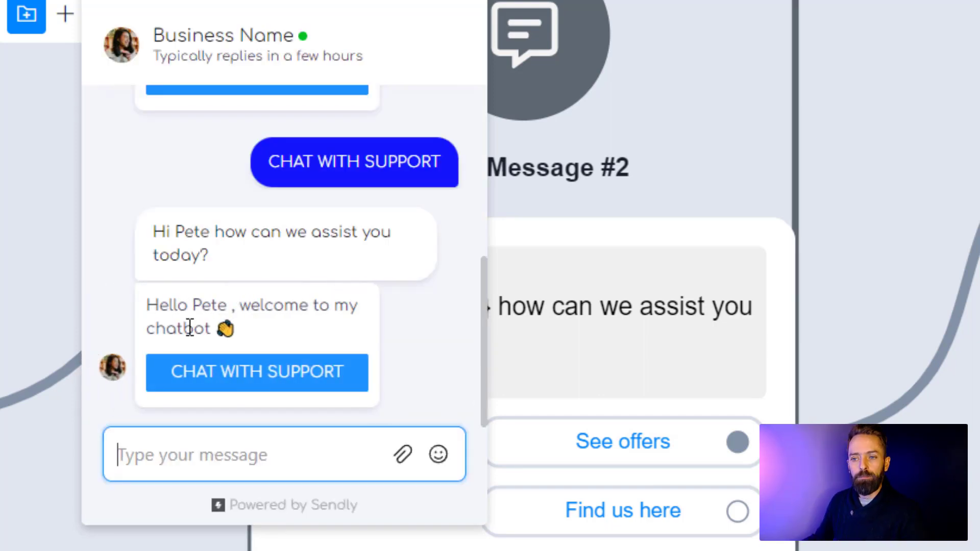
left_click(250, 377)
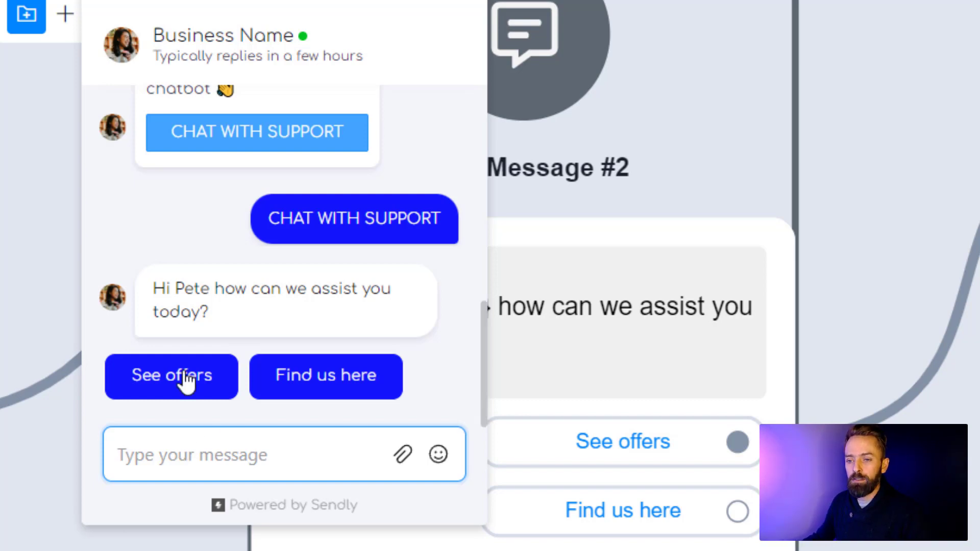
left_click(161, 381)
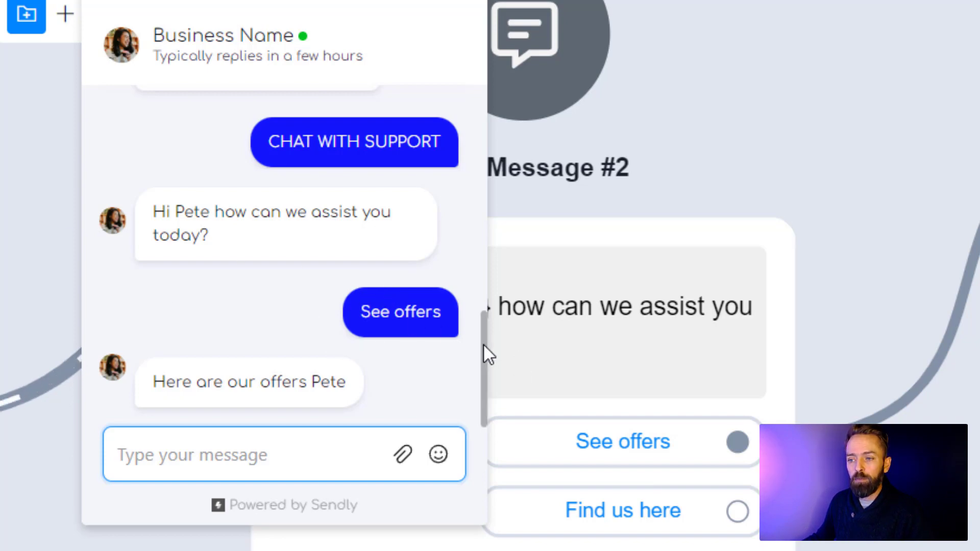
left_click_drag(484, 345, 490, 293)
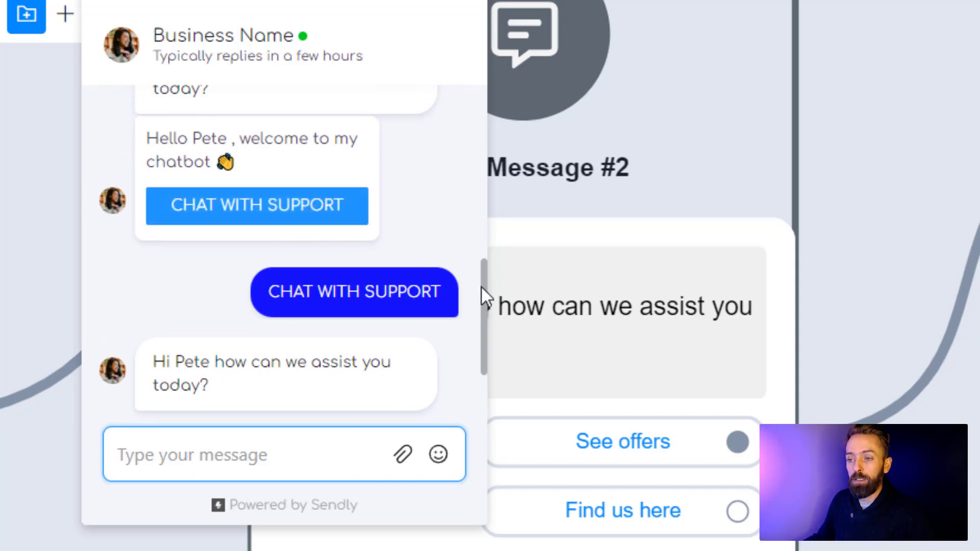
left_click_drag(481, 292, 475, 330)
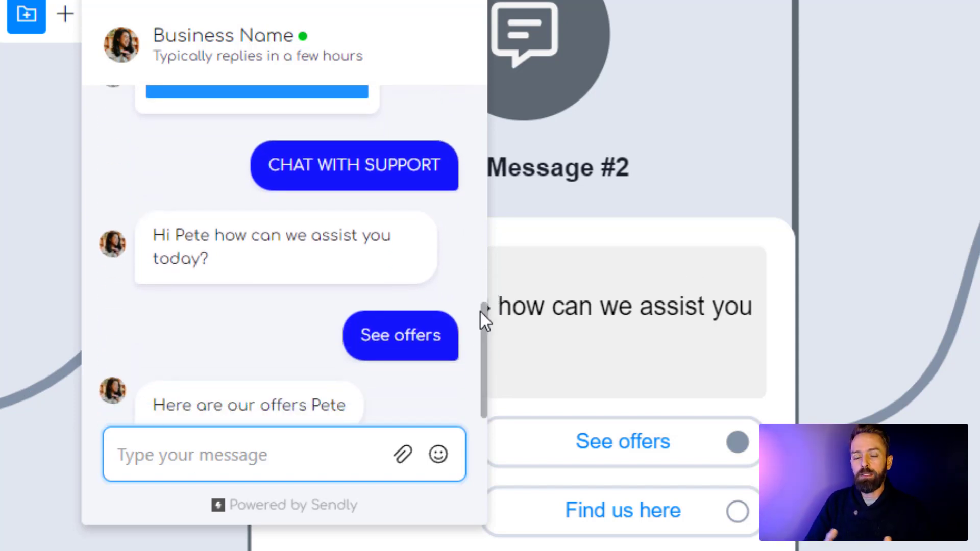